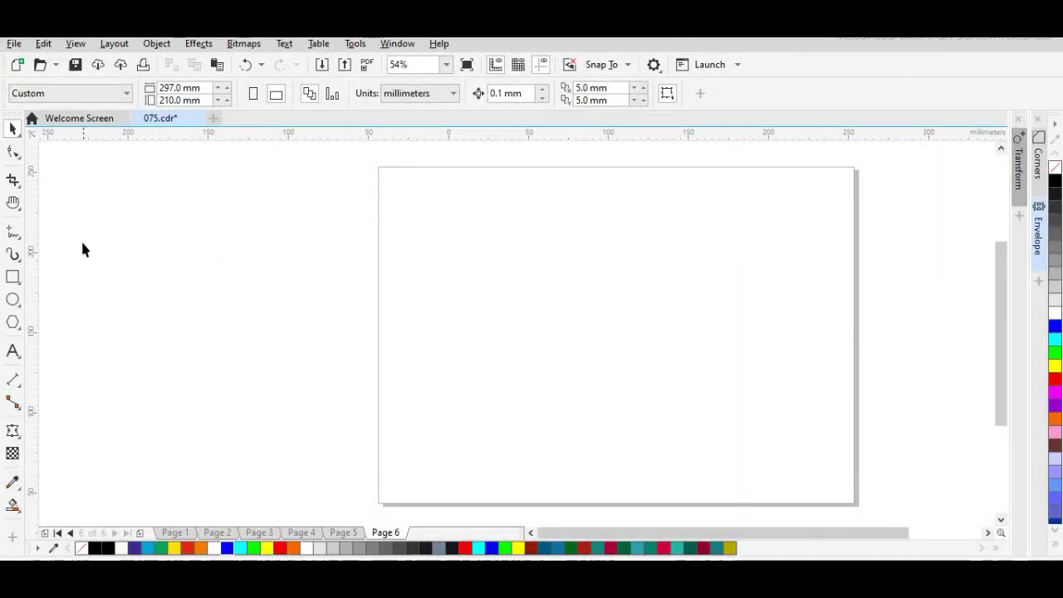
# - Draw a circle on the page and set its width and height to 200 mm
pyautogui.click(12, 300)
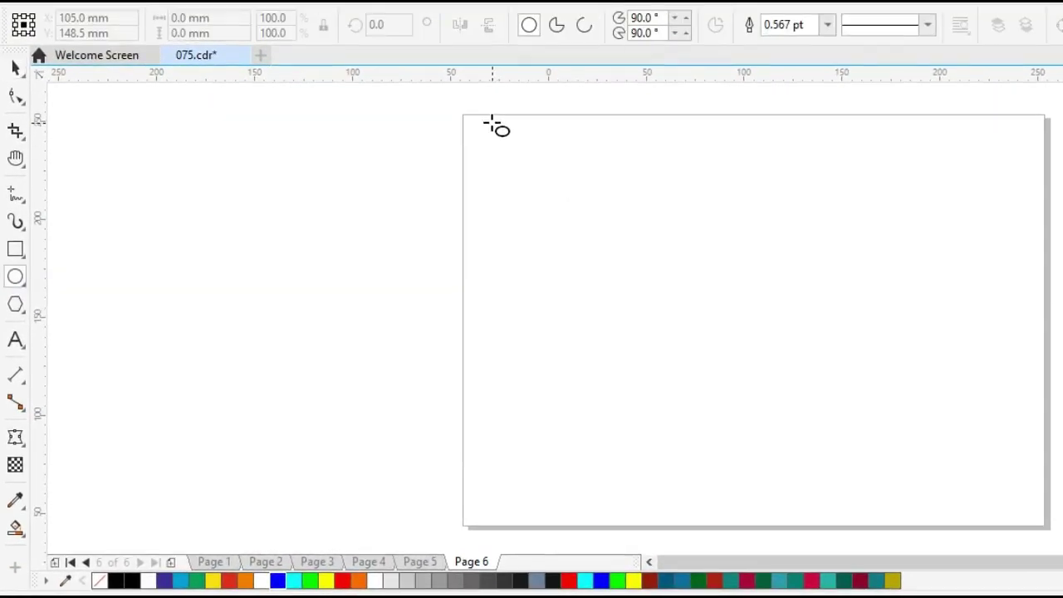
pyautogui.moveTo(491, 117); pyautogui.dragTo(900, 490)
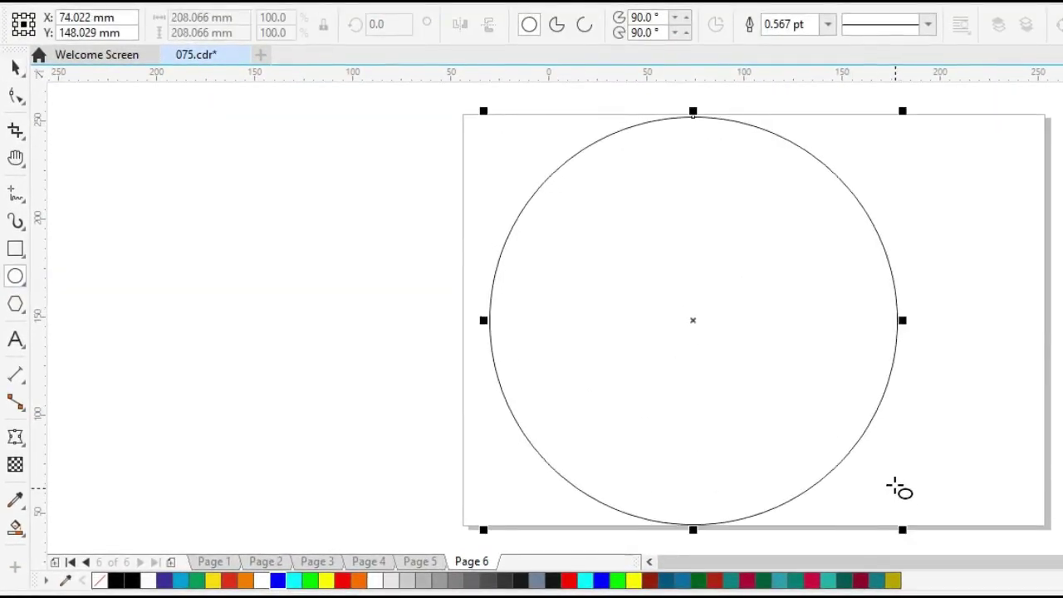
pyautogui.press('space')
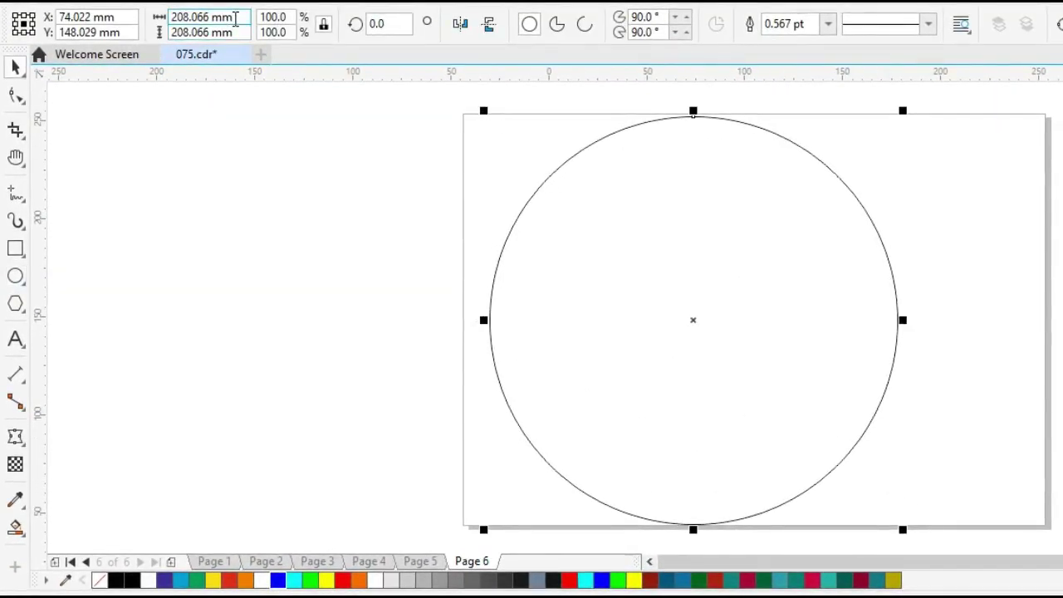
pyautogui.moveTo(235, 15); pyautogui.dragTo(166, 18)
pyautogui.write('200')
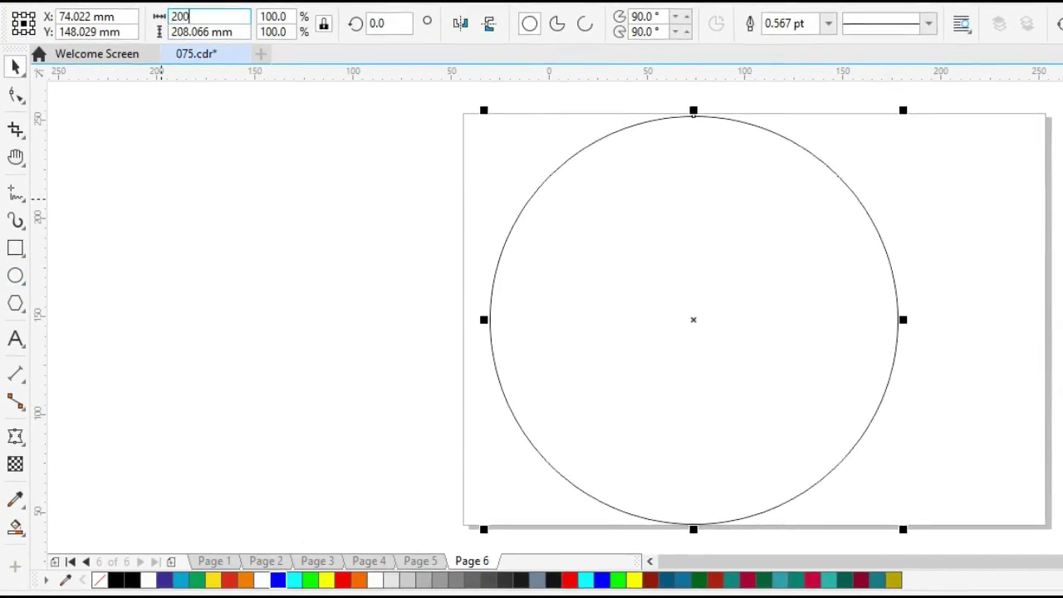
pyautogui.press('Tab')
pyautogui.write('200')
pyautogui.press('Return')
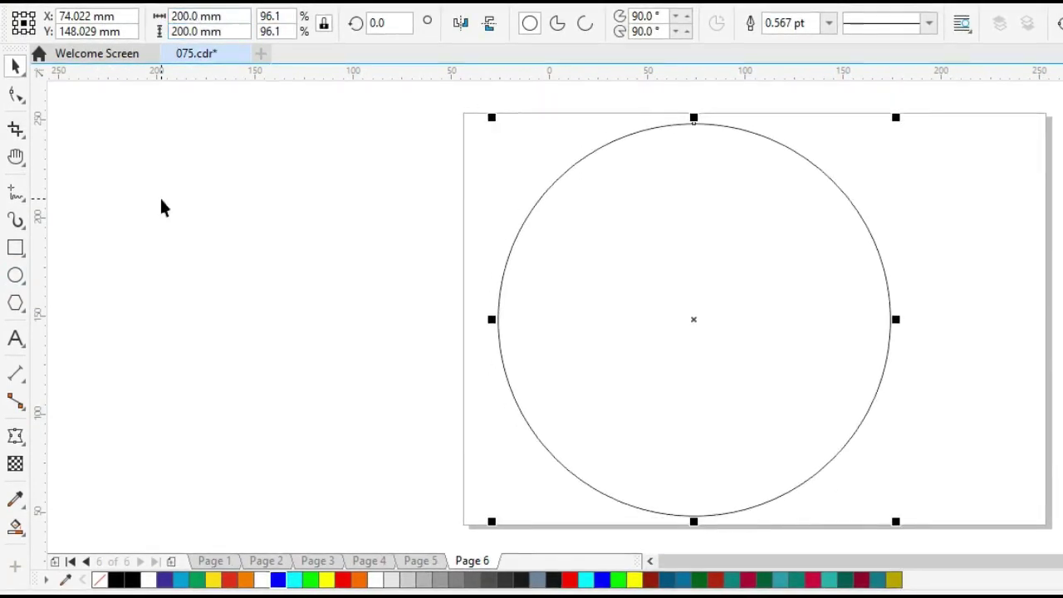
# - Centre the 200 mm circle on the page
pyautogui.press('p')
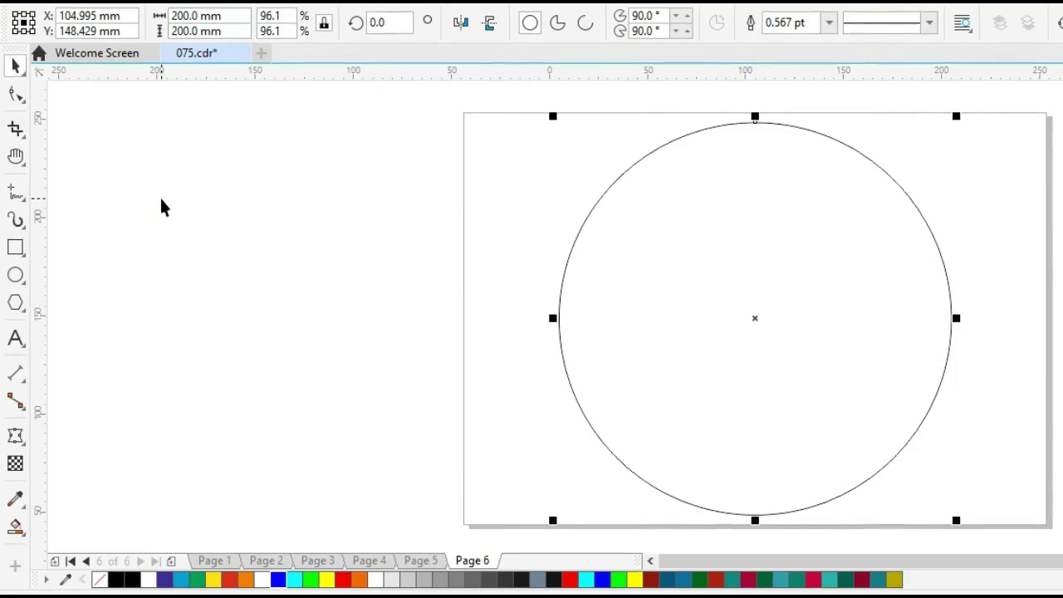
pyautogui.click(363, 341)
pyautogui.press('h')
pyautogui.moveTo(567, 332); pyautogui.dragTo(487, 335)
pyautogui.press('space')
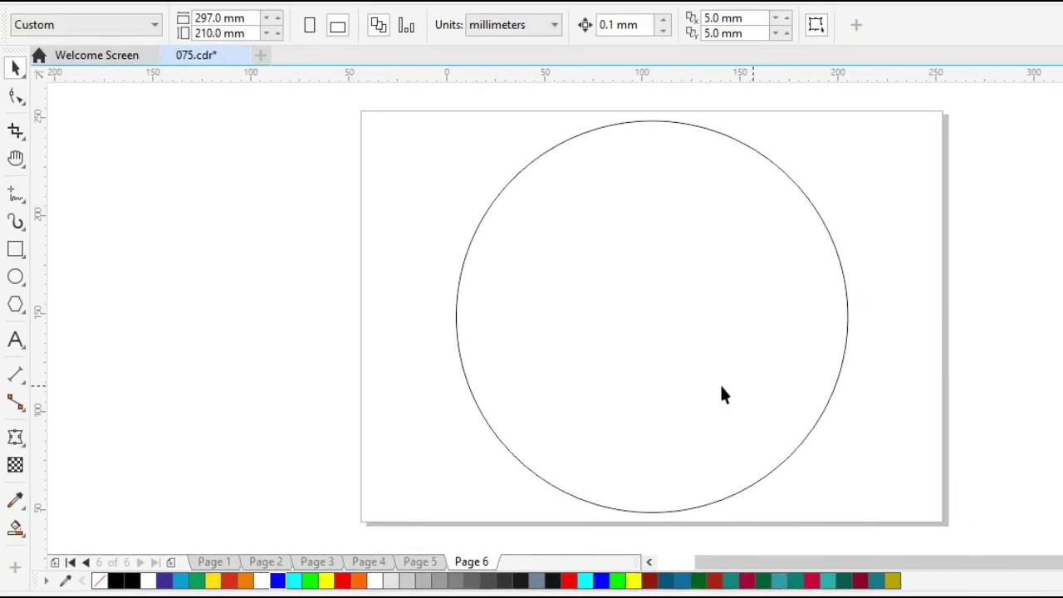
# - Make a vertically flattened copy of the circle about 91 mm high around the same centre, and duplicate that ellipse about 28 mm higher
pyautogui.click(616, 365)
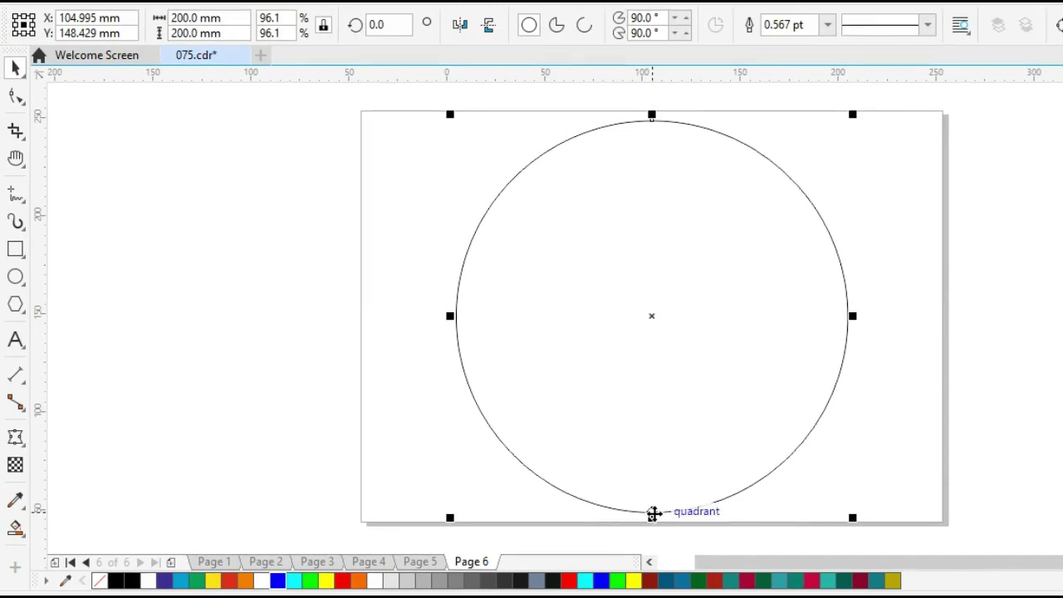
pyautogui.moveTo(652, 515); pyautogui.dragTo(650, 410)
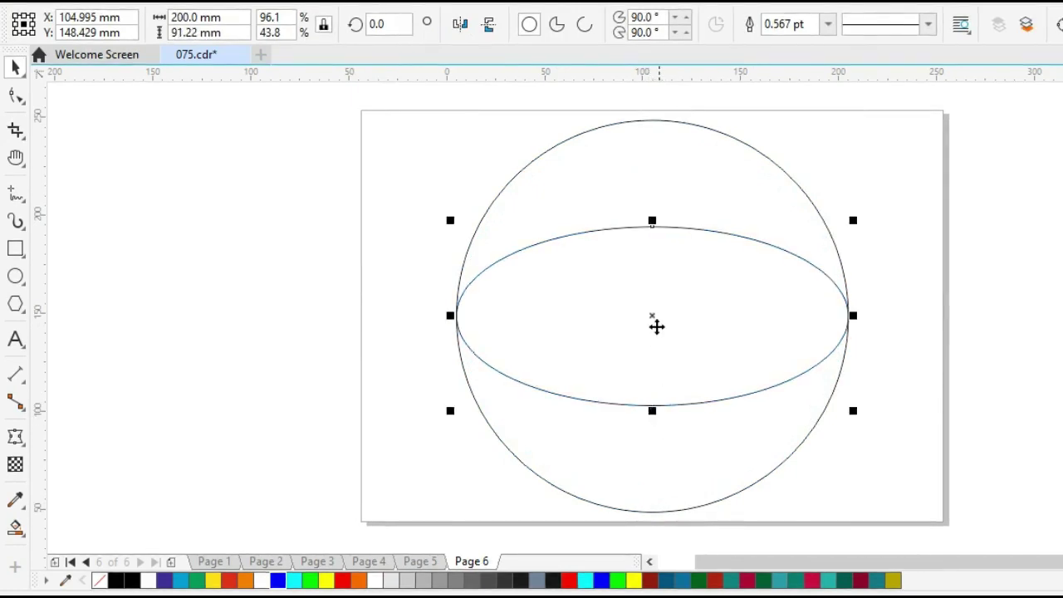
pyautogui.moveTo(656, 315); pyautogui.dragTo(653, 262)
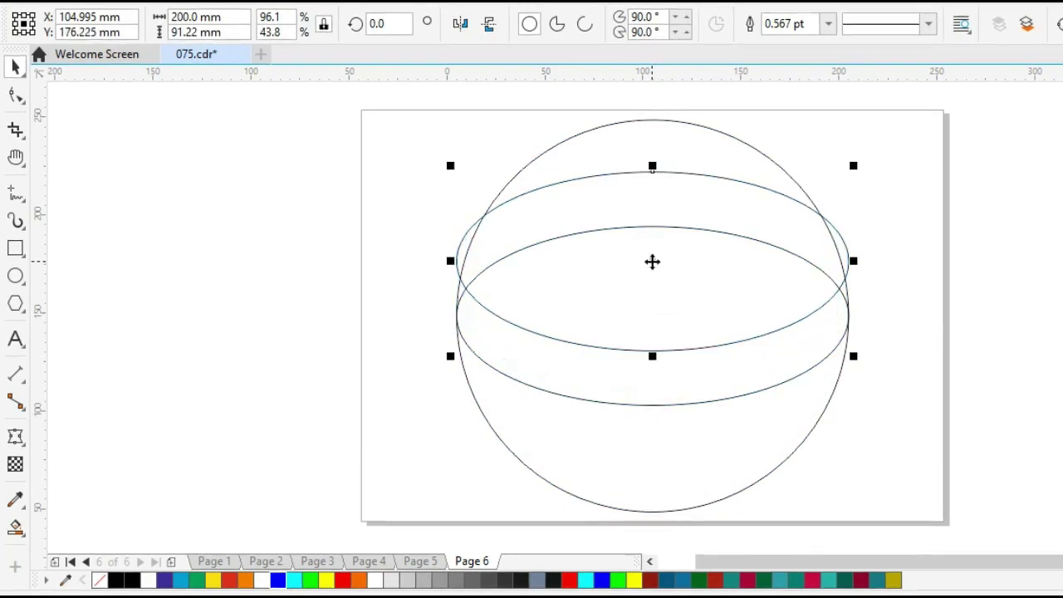
pyautogui.click(879, 352)
pyautogui.moveTo(547, 280); pyautogui.dragTo(949, 422)
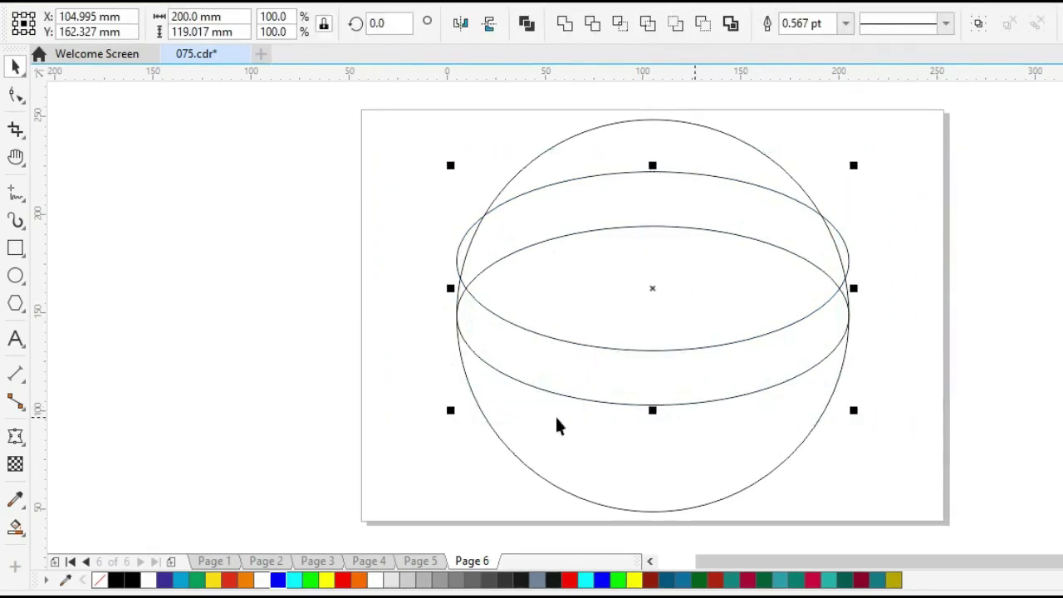
pyautogui.click(366, 404)
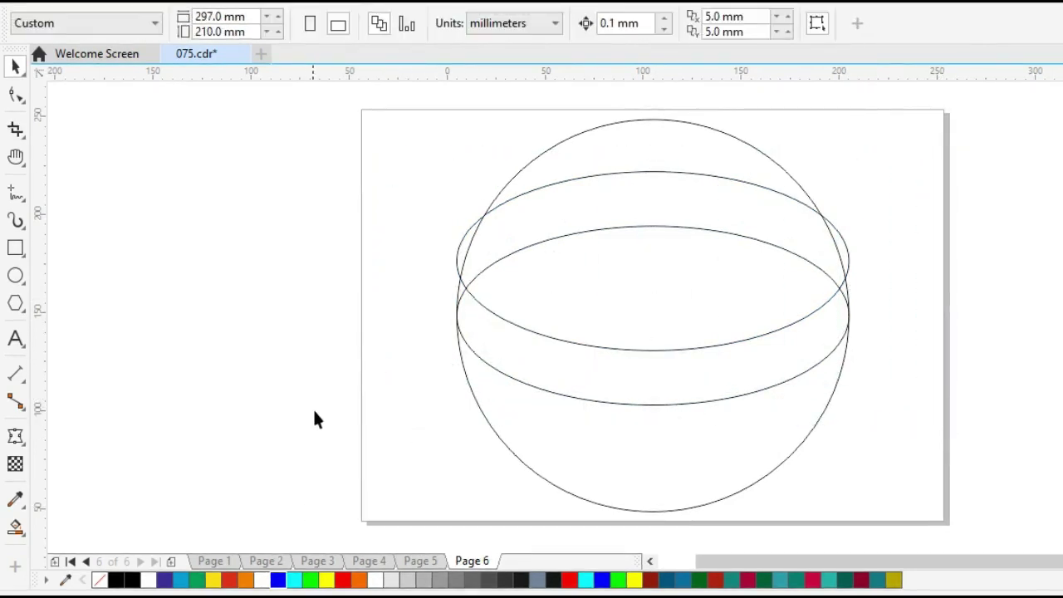
# - Smart Fill the lower crescent between the two ellipses and the two small slivers at its ends inside the circle
pyautogui.click(15, 528)
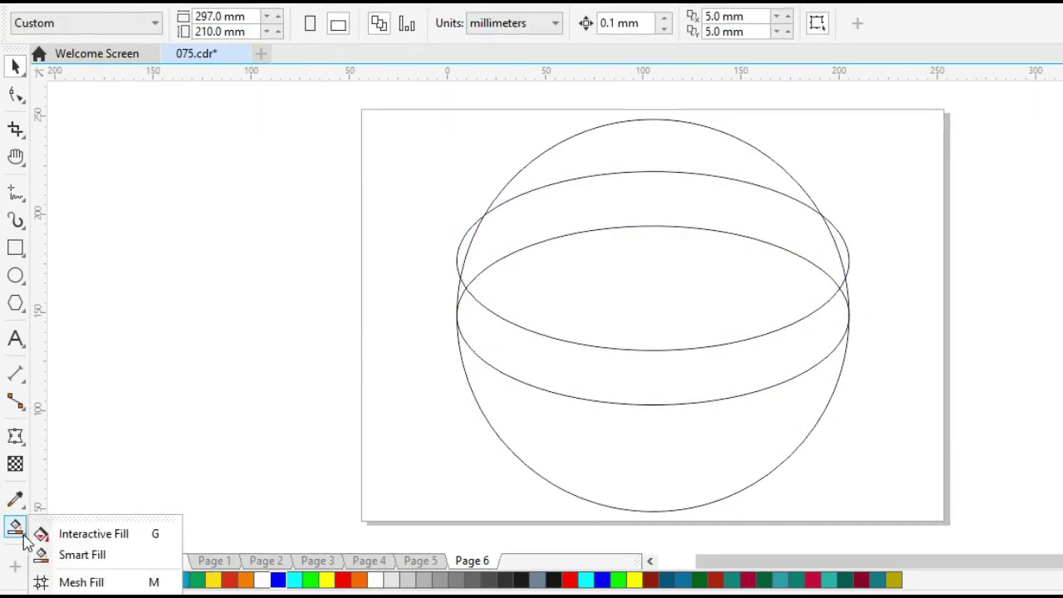
pyautogui.click(68, 555)
pyautogui.click(616, 388)
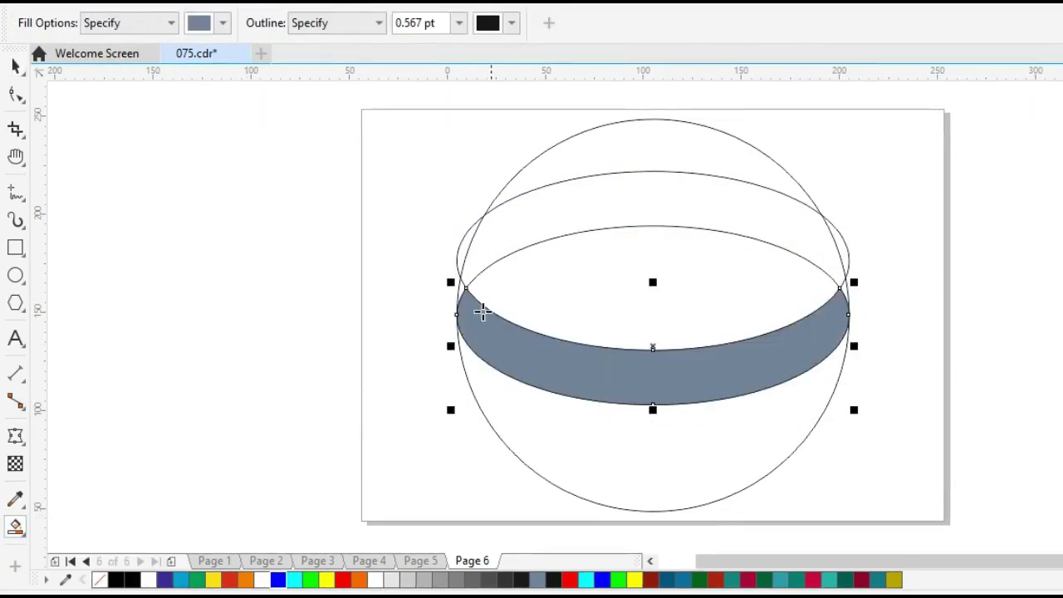
pyautogui.click(463, 295)
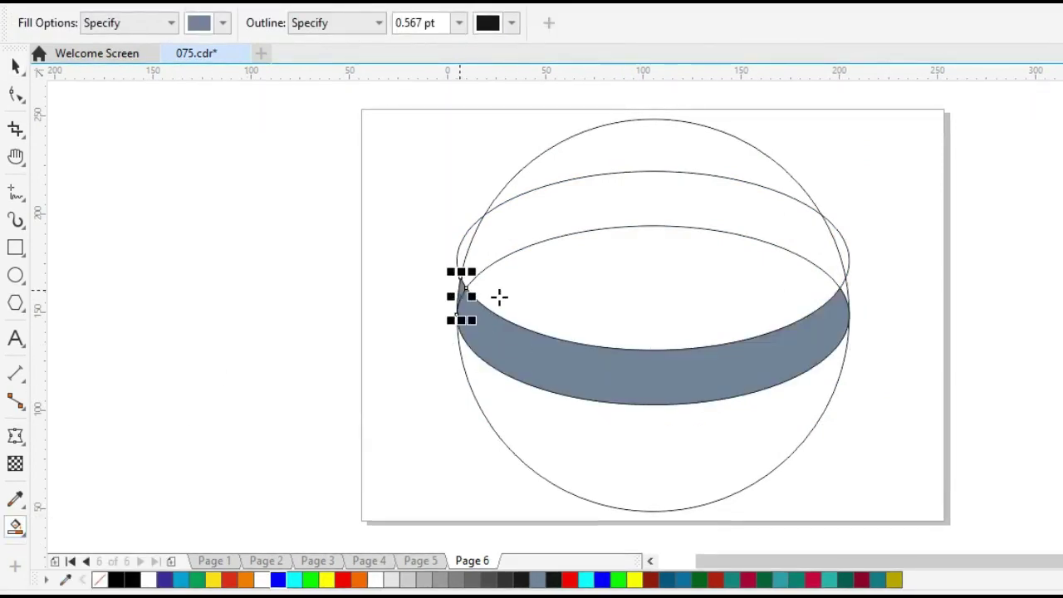
pyautogui.click(842, 288)
# - Delete the two construction ellipses and weld the three filled pieces into one curved band
pyautogui.press('space')
pyautogui.click(640, 194)
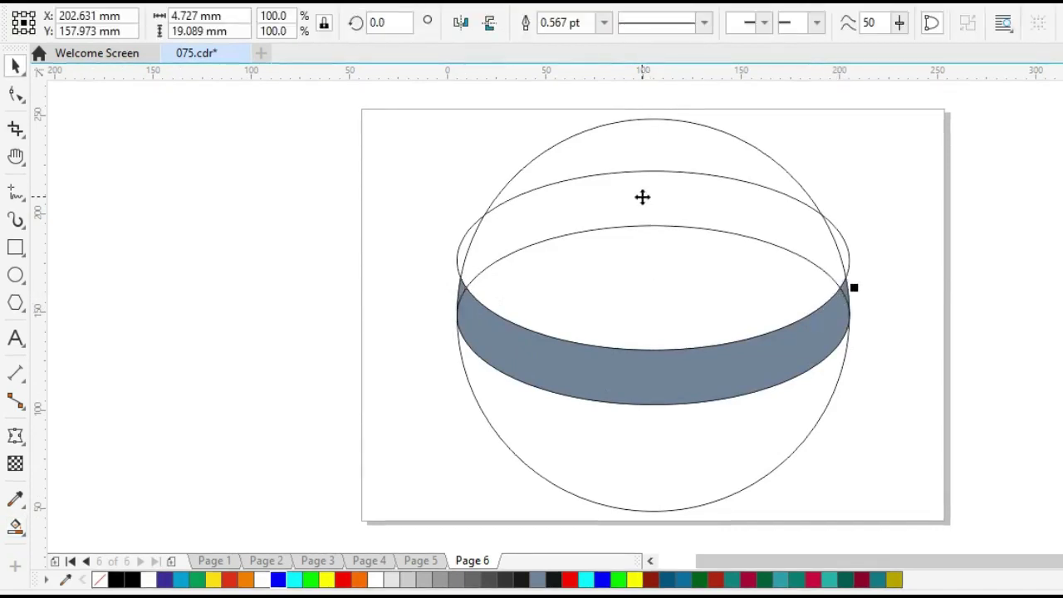
pyautogui.click(835, 374)
pyautogui.press('Delete')
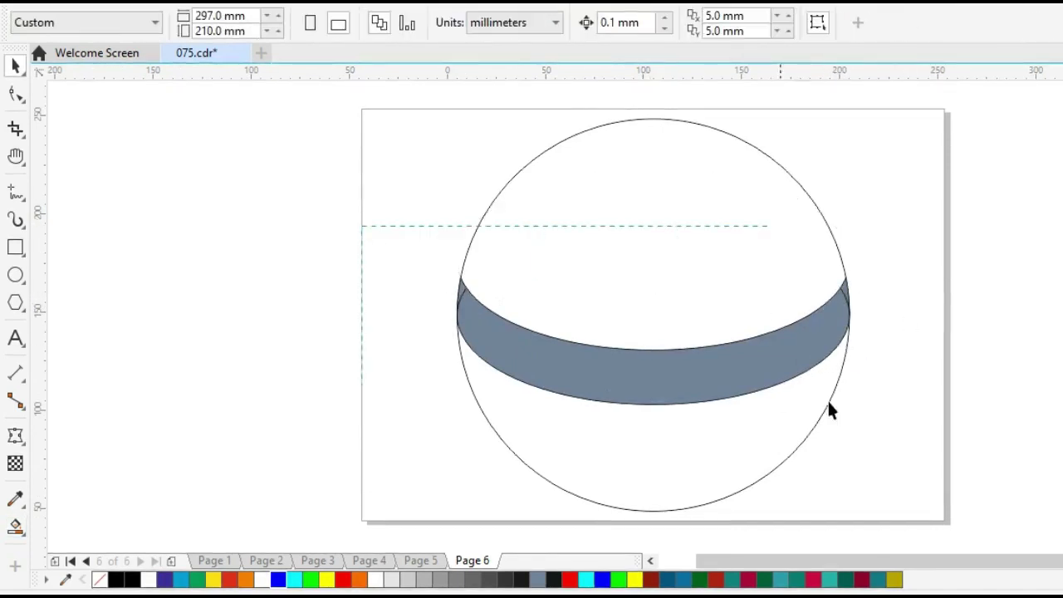
pyautogui.moveTo(829, 407); pyautogui.dragTo(933, 434)
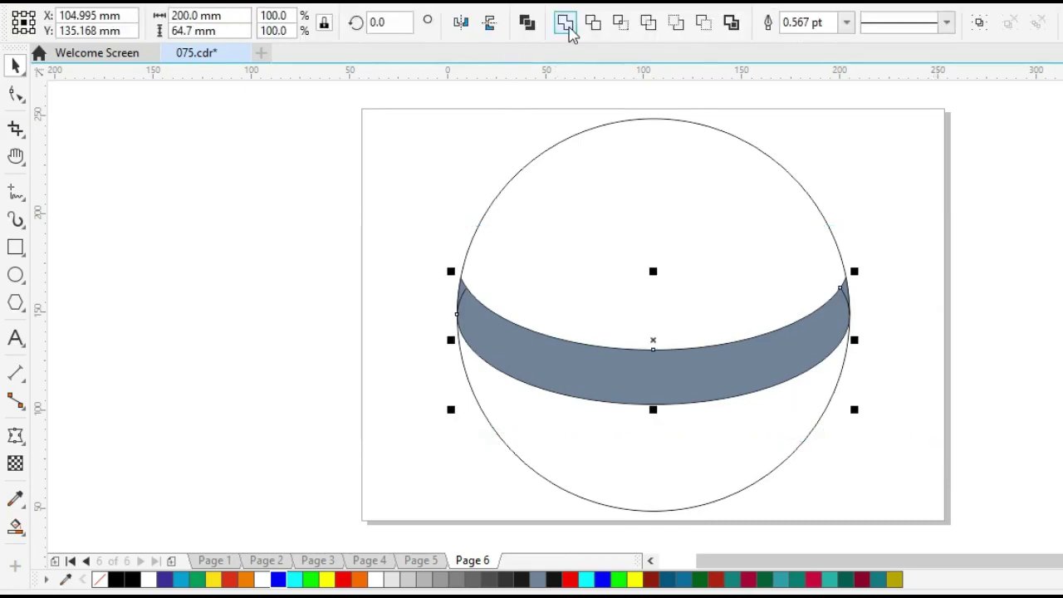
# - Place a copy of the curved band about 78 mm higher and remove the fill from both bands
pyautogui.moveTo(645, 397); pyautogui.dragTo(636, 236)
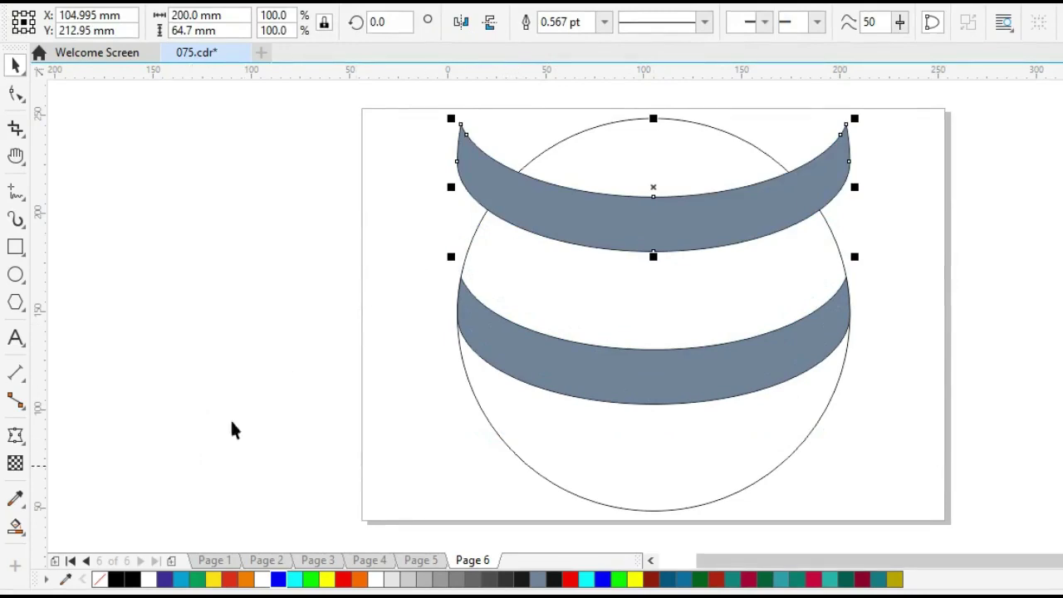
pyautogui.click(98, 579)
pyautogui.click(608, 389)
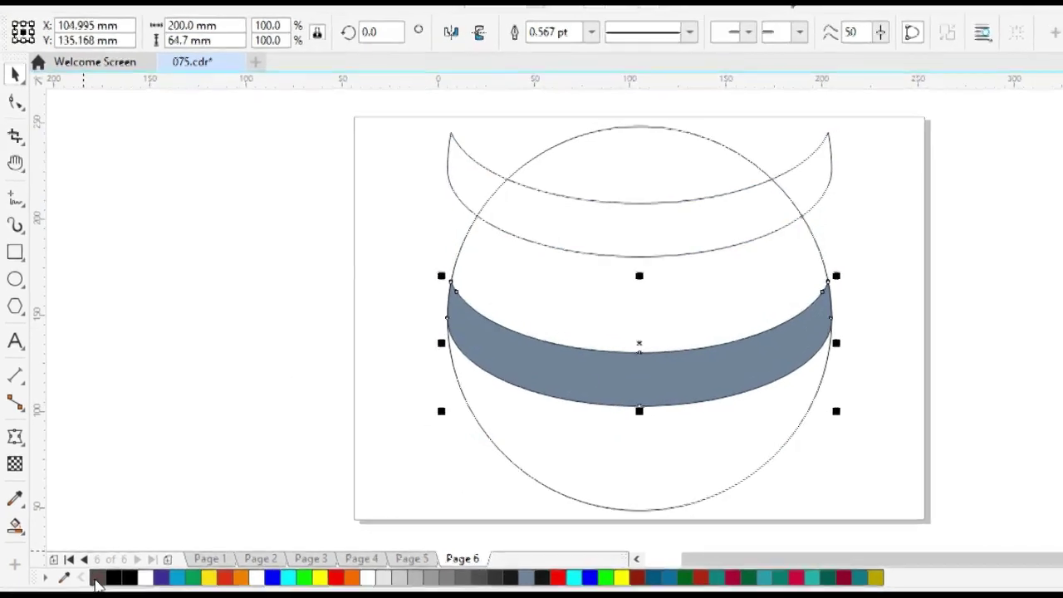
pyautogui.click(98, 580)
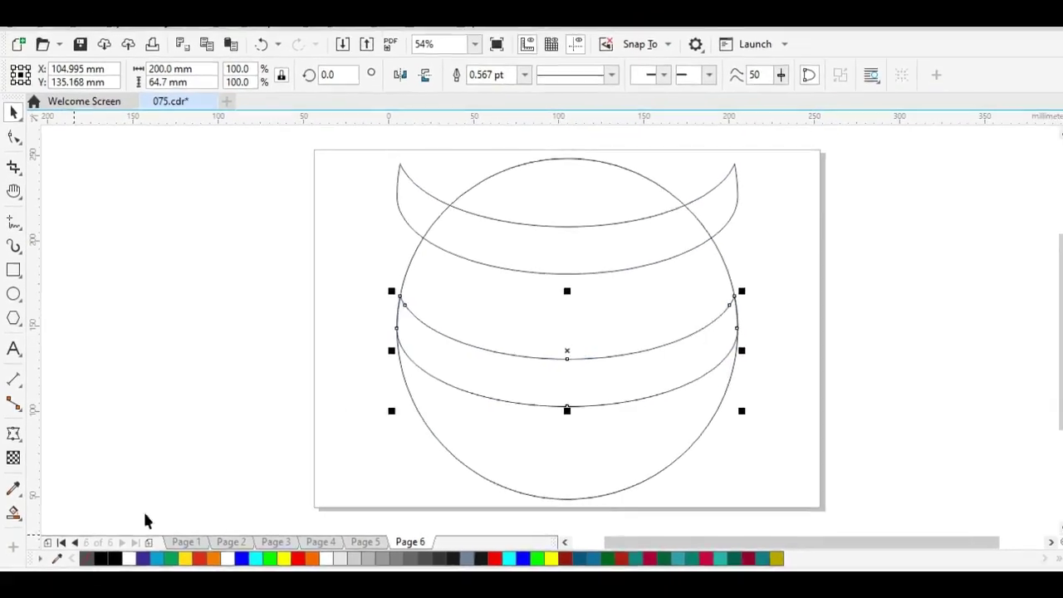
pyautogui.click(544, 239)
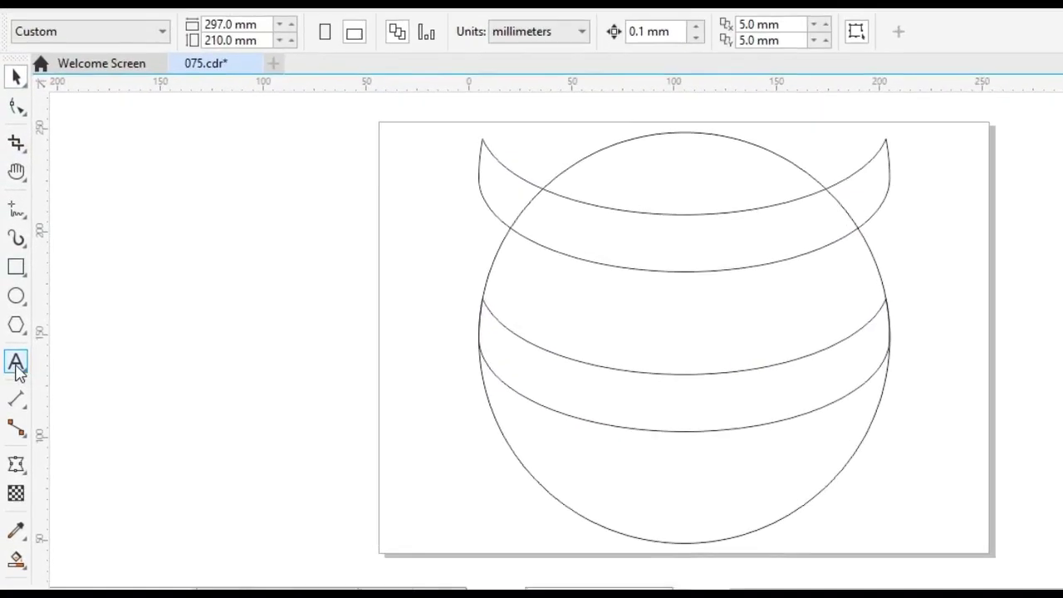
# - Add the text "CORELDRAW TUTORIAL" beside the circle
pyautogui.click(17, 366)
pyautogui.click(230, 269)
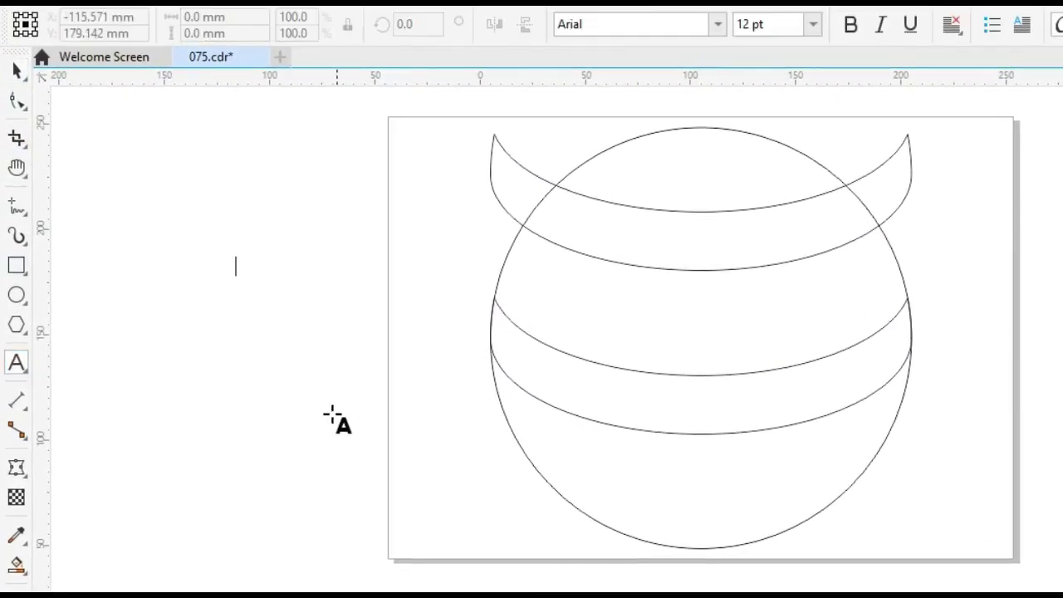
pyautogui.write('C')
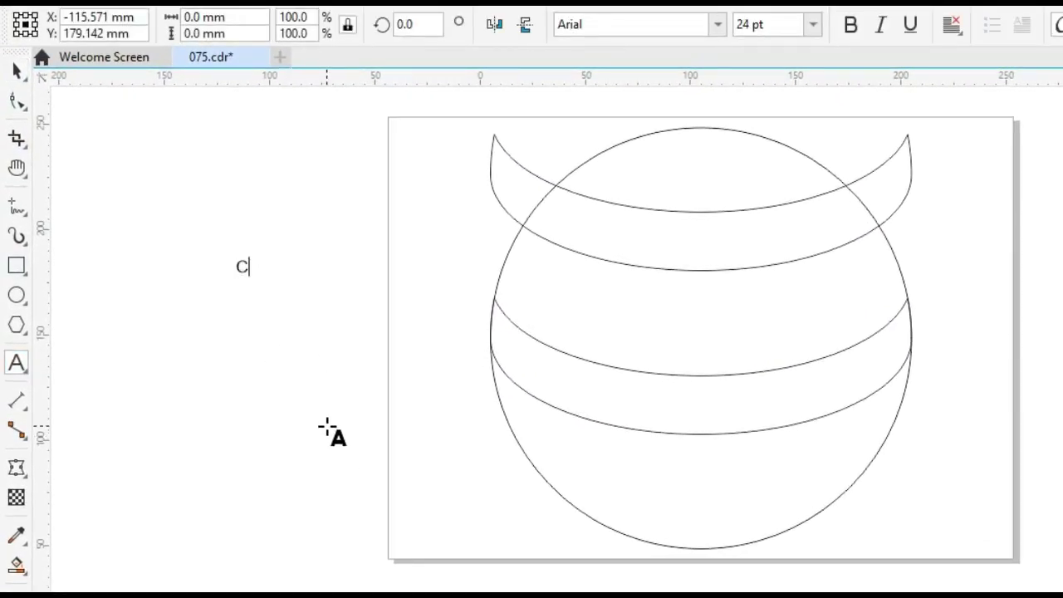
pyautogui.write('ORELDRAW ')
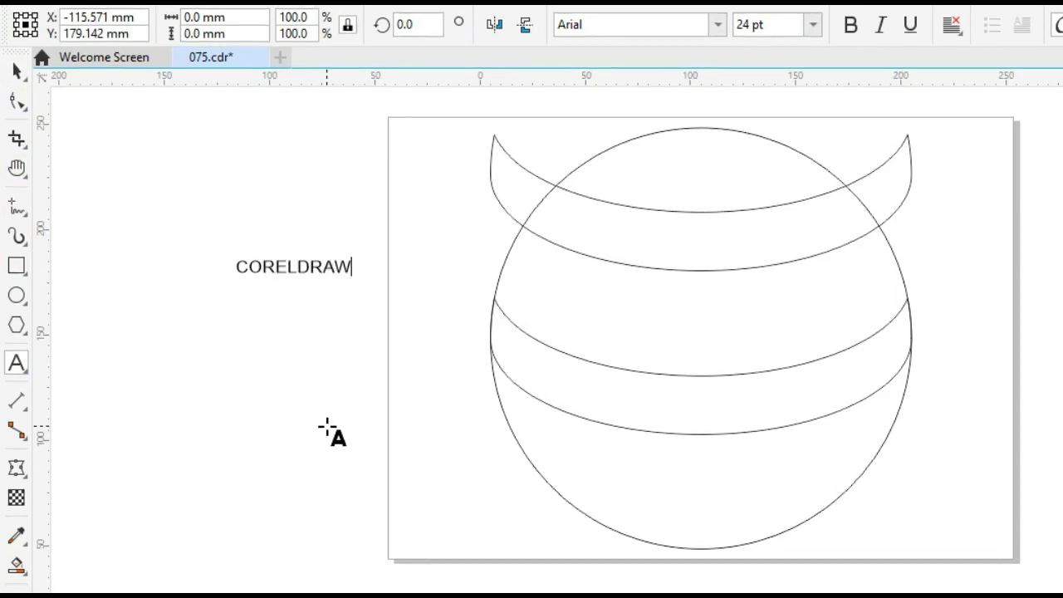
pyautogui.write('TUTORIAL')
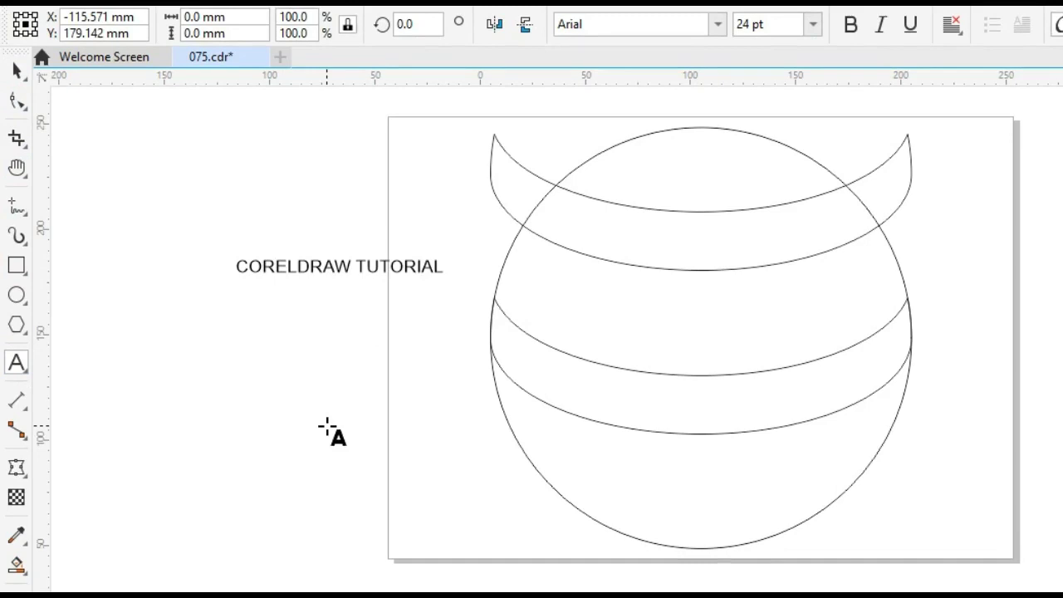
pyautogui.press('Escape')
pyautogui.click(16, 72)
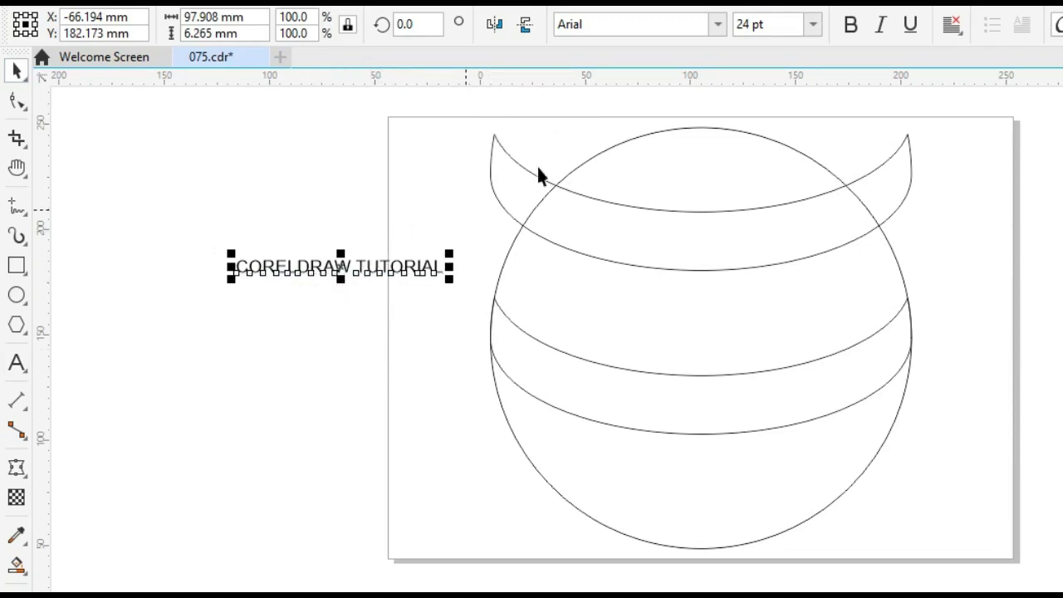
# - Set the text's font to Futura Md BT (Bold) and place a copy of it about 52 mm higher
pyautogui.click(324, 313)
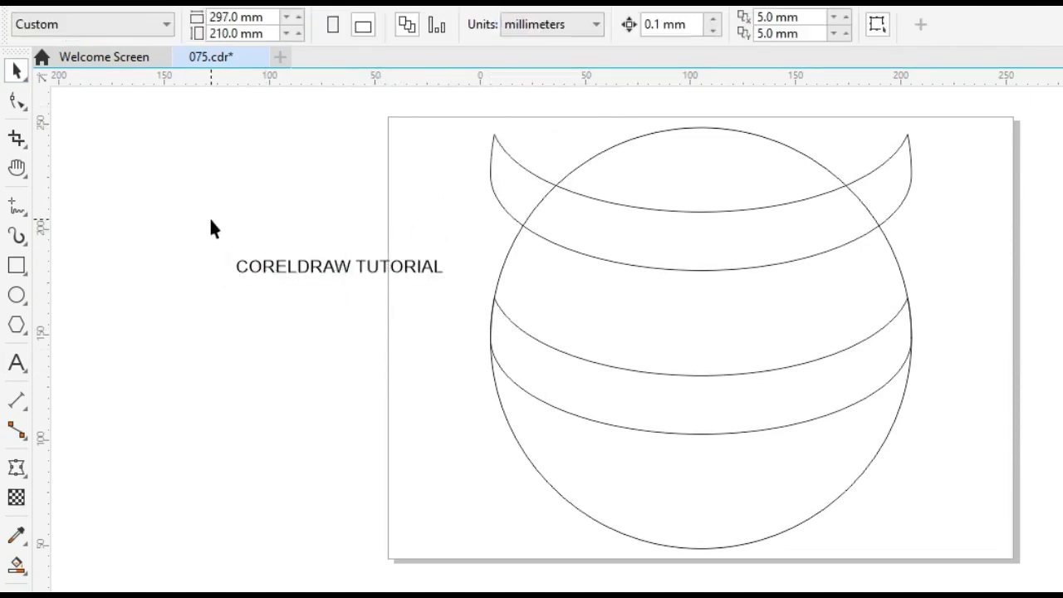
pyautogui.moveTo(495, 345); pyautogui.dragTo(496, 345)
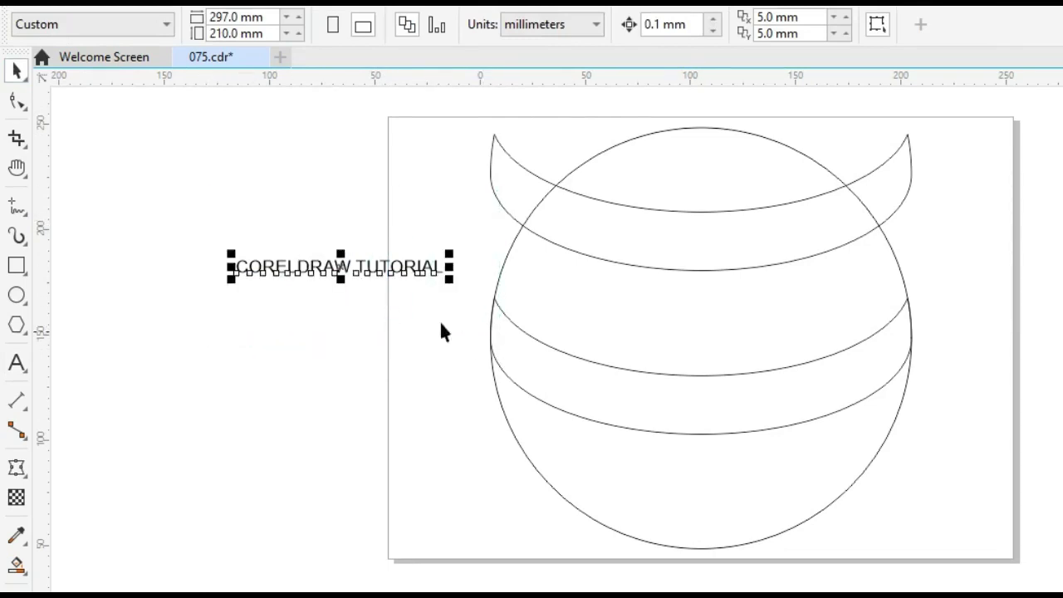
pyautogui.click(718, 25)
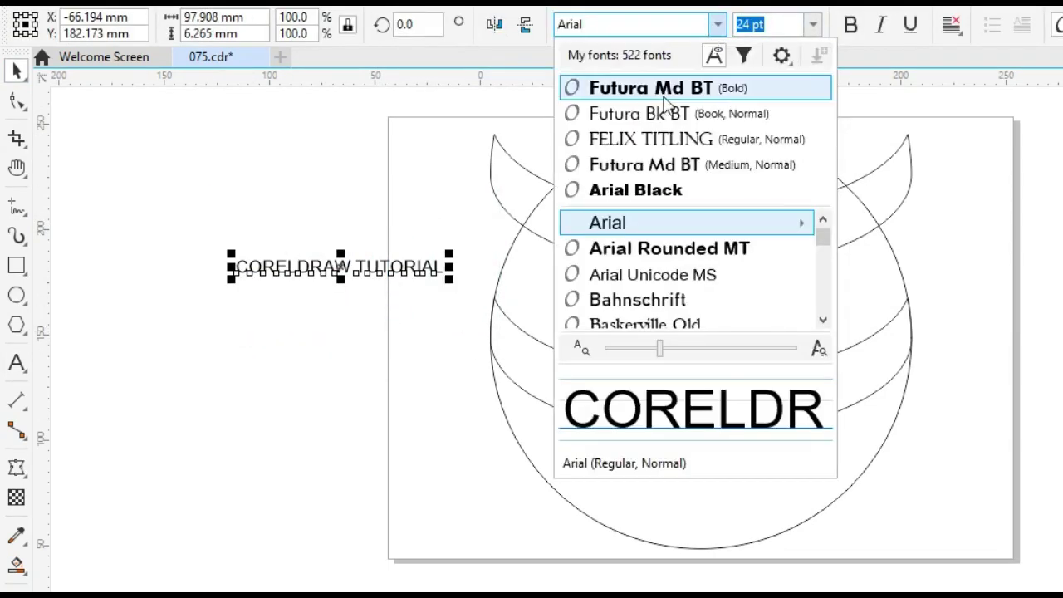
pyautogui.click(657, 88)
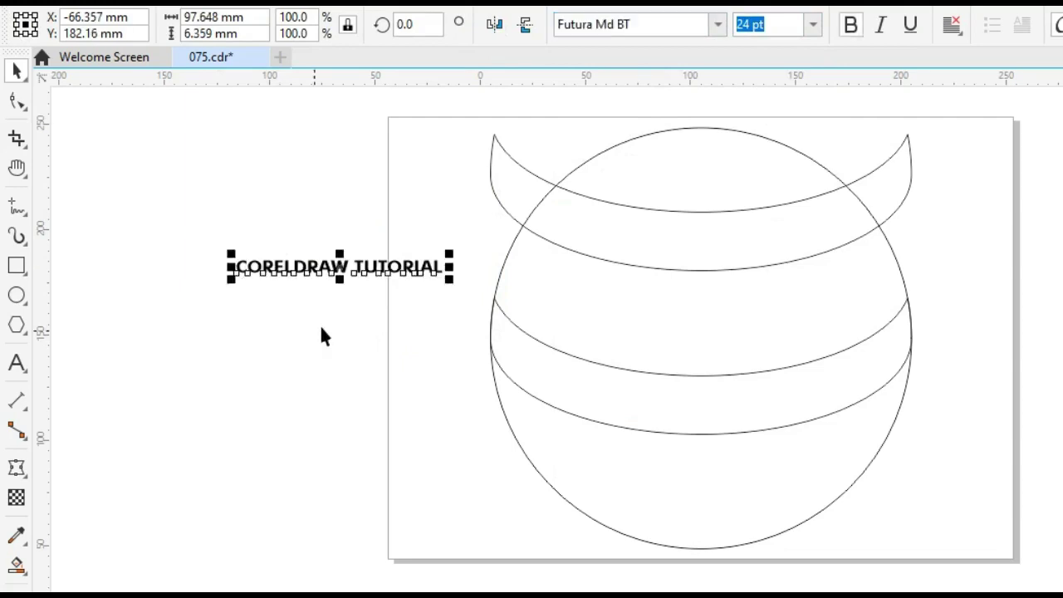
pyautogui.moveTo(332, 268); pyautogui.dragTo(351, 173)
pyautogui.rightClick(351, 174)
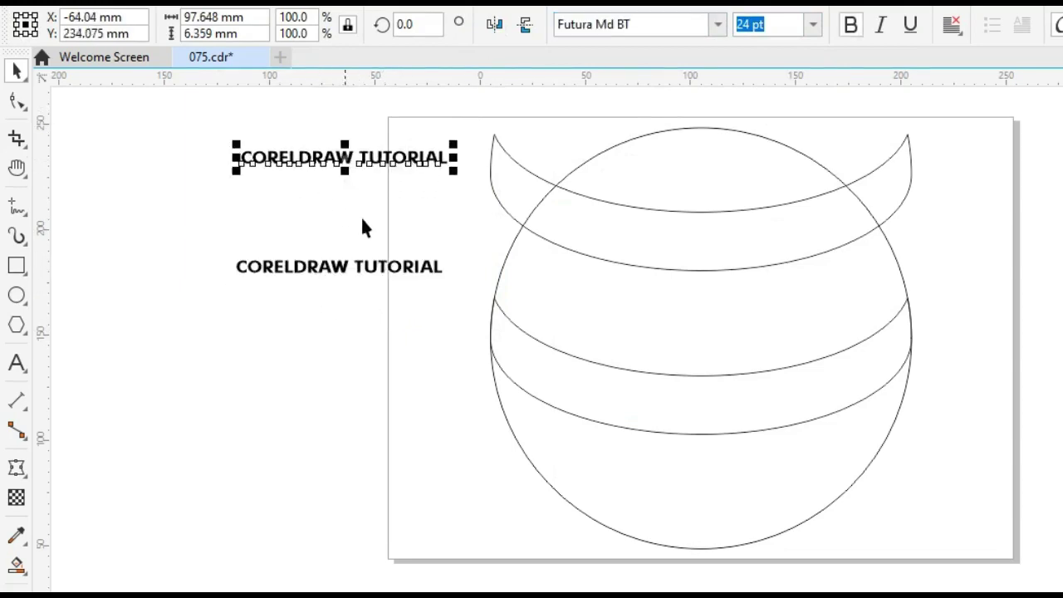
# - Rotate the upper text copy by 180 degrees and mirror it horizontally
pyautogui.click(418, 24)
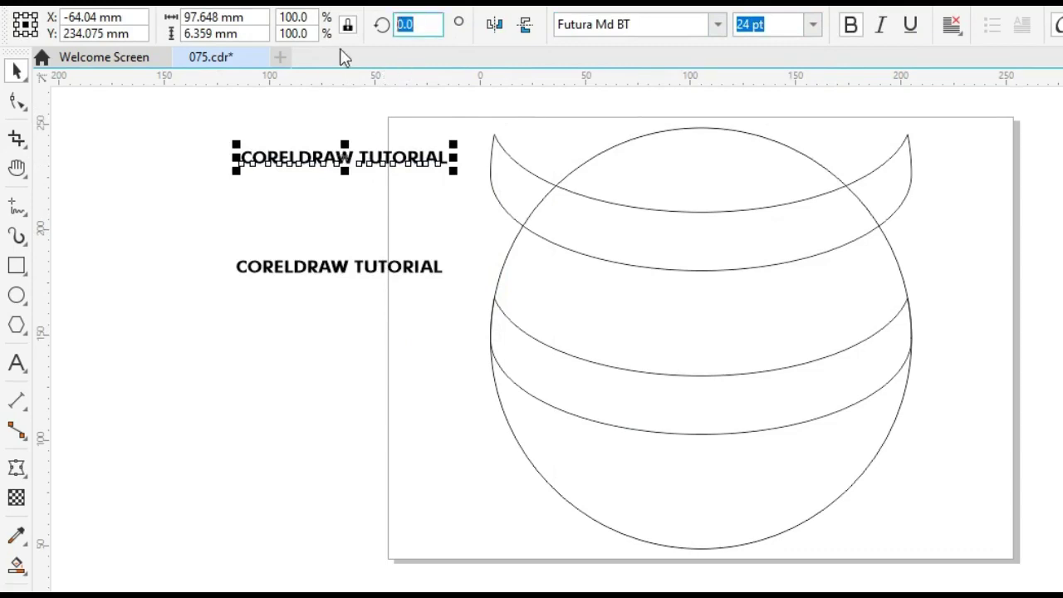
pyautogui.write('180')
pyautogui.press('Return')
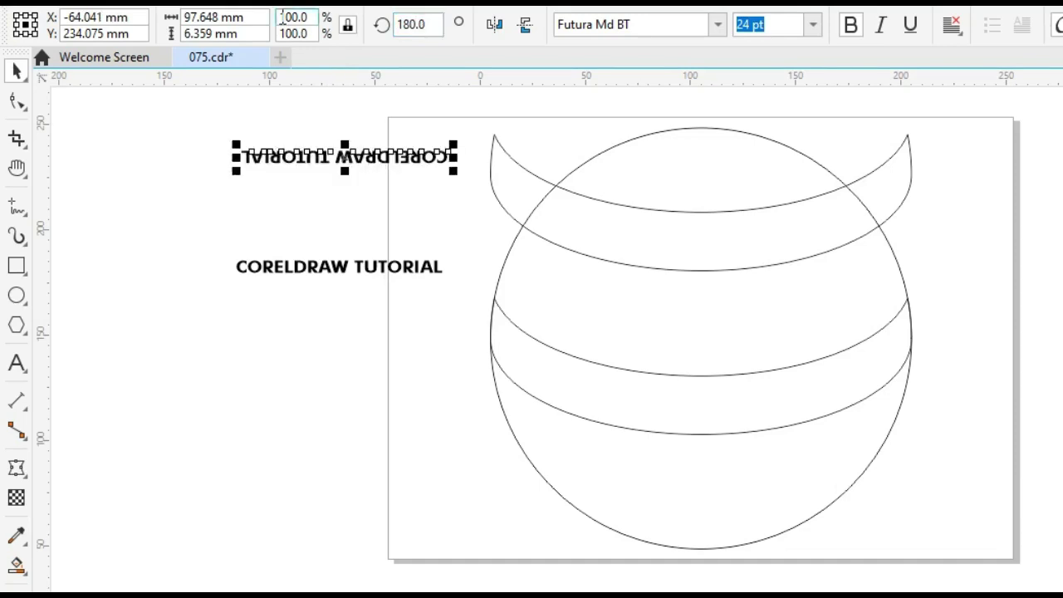
pyautogui.click(494, 27)
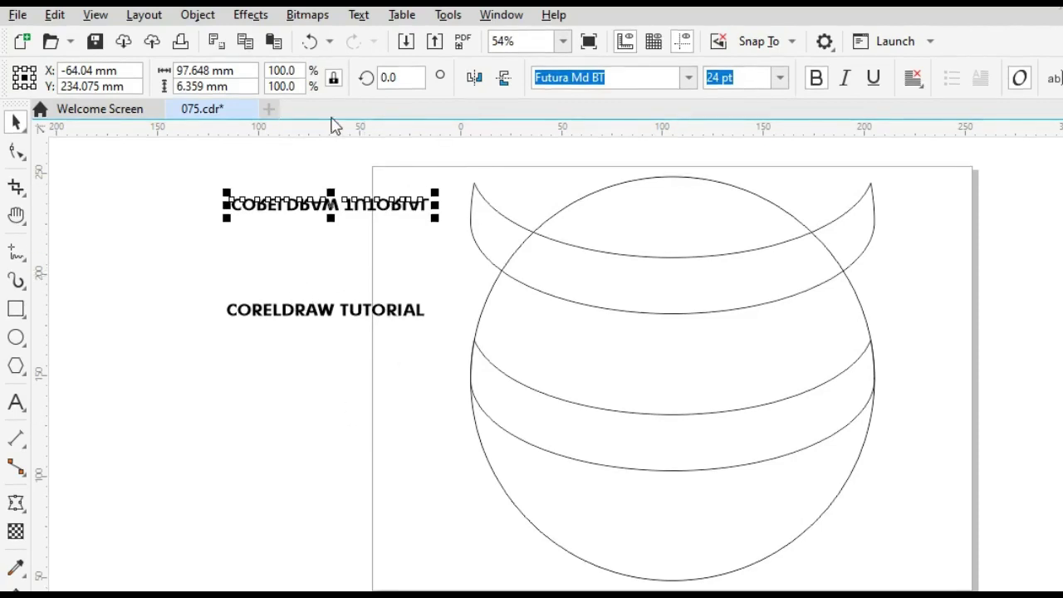
# - Shape the flipped upper "CORELDRAW TUTORIAL" text with an envelope created from the upper curved band
pyautogui.click(253, 17)
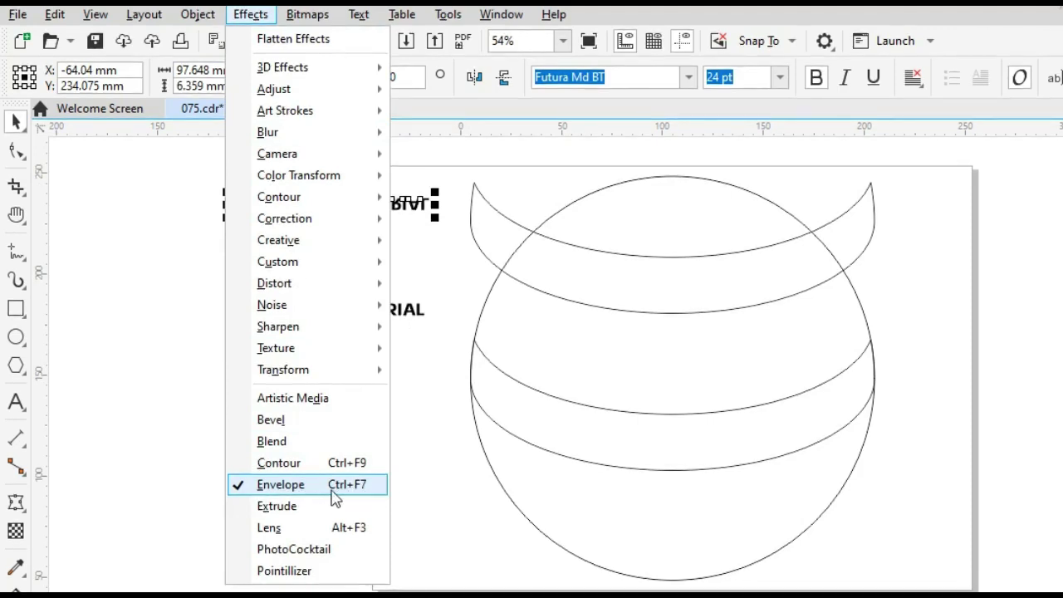
pyautogui.click(402, 494)
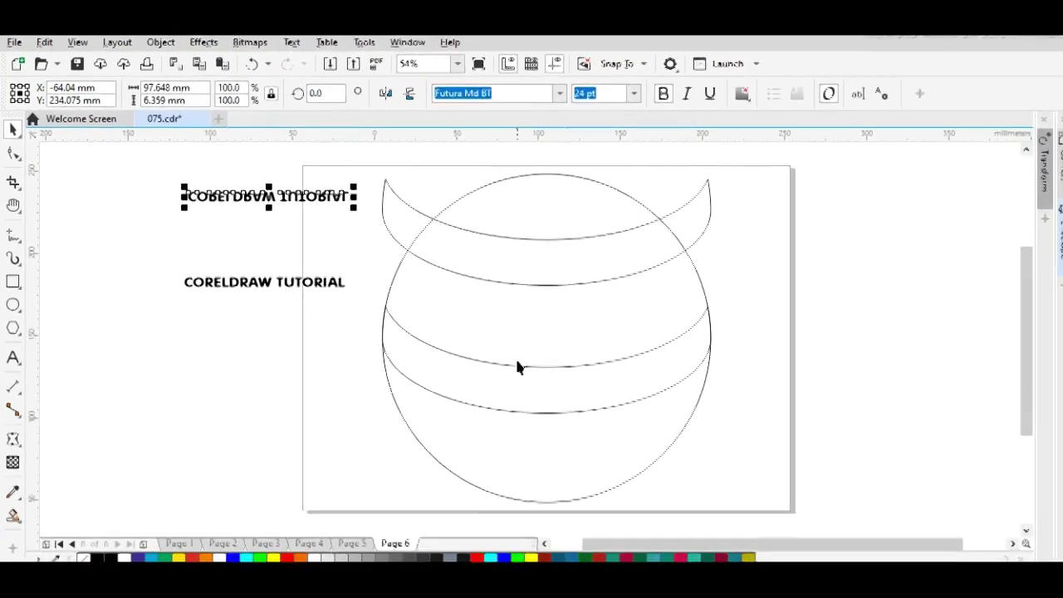
pyautogui.press('h')
pyautogui.moveTo(437, 373); pyautogui.dragTo(537, 363)
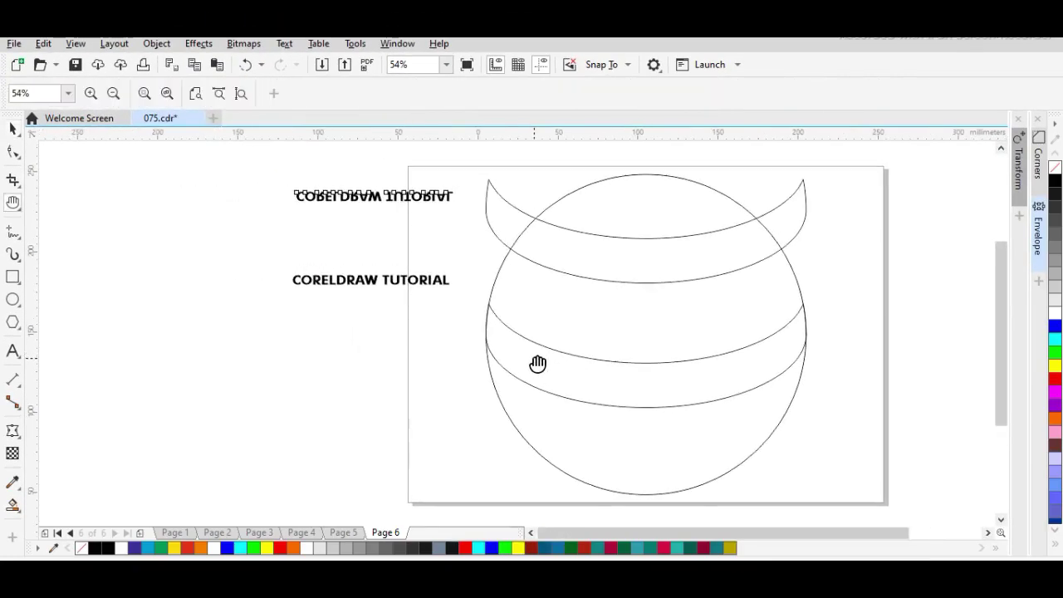
pyautogui.press('space')
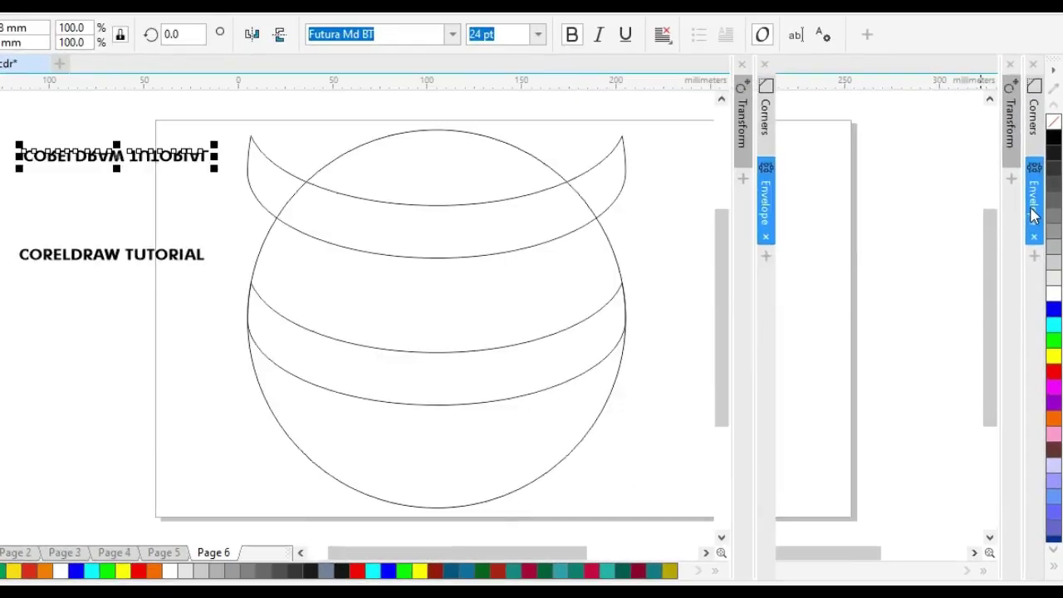
pyautogui.click(1034, 214)
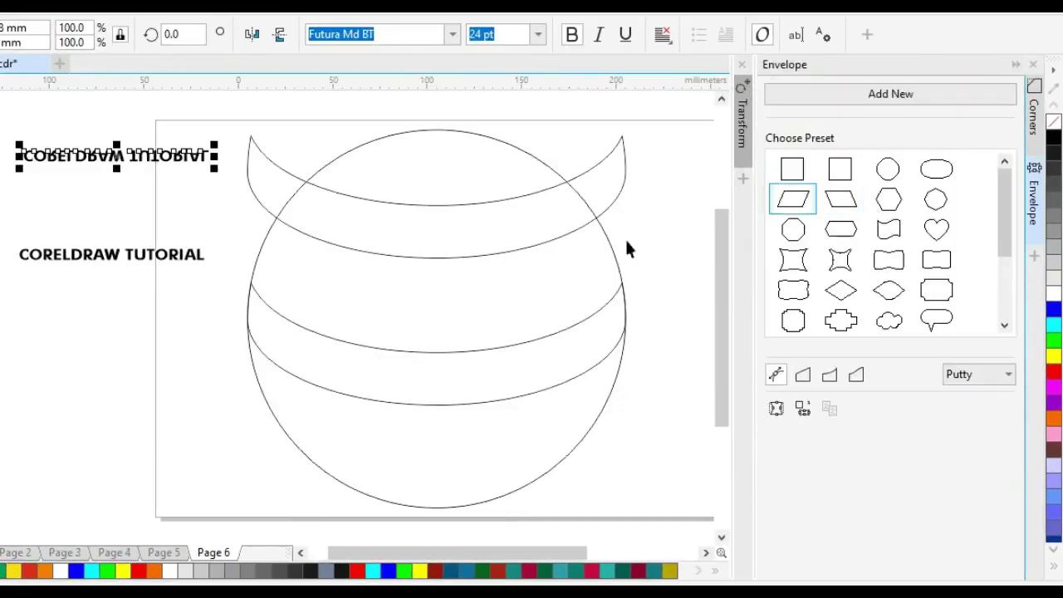
pyautogui.click(803, 410)
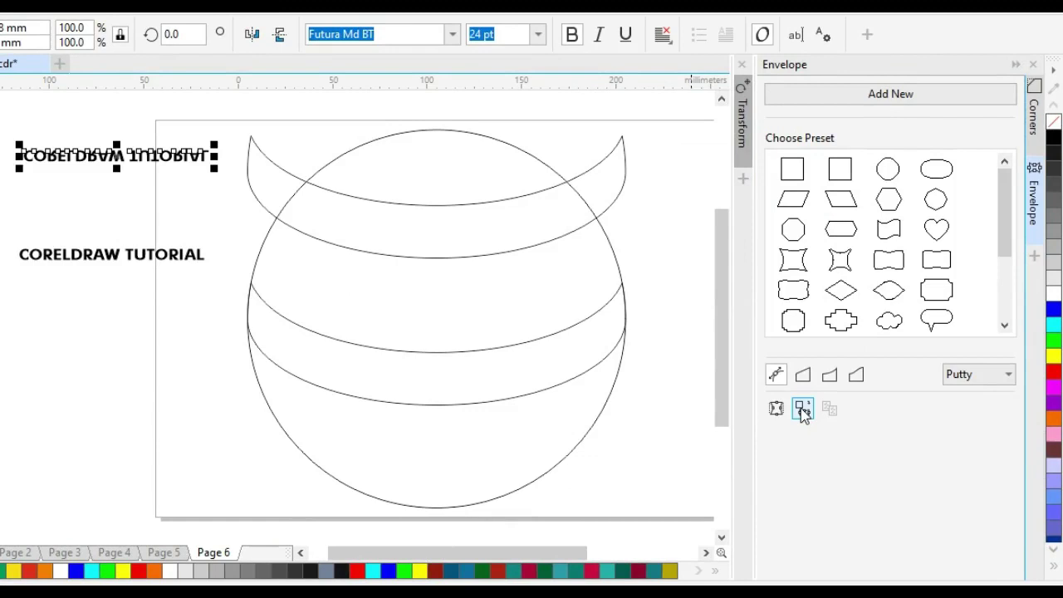
pyautogui.click(361, 230)
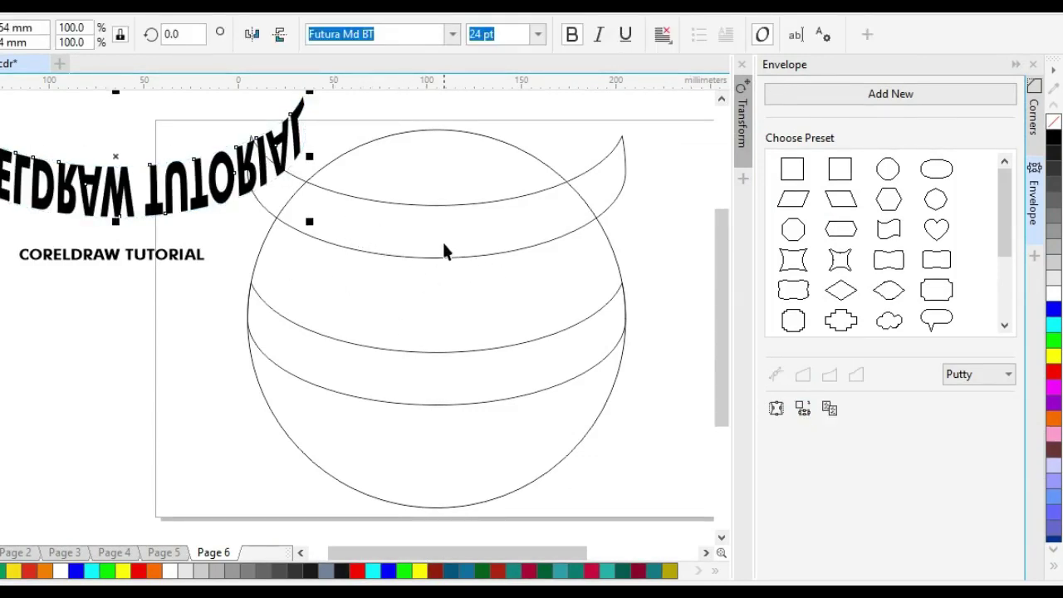
# - Center the enveloped upper text horizontally and vertically on the upper curved band
pyautogui.keyDown('shift'); pyautogui.click(601, 239); pyautogui.keyUp('shift')
pyautogui.press('c')
pyautogui.press('e')
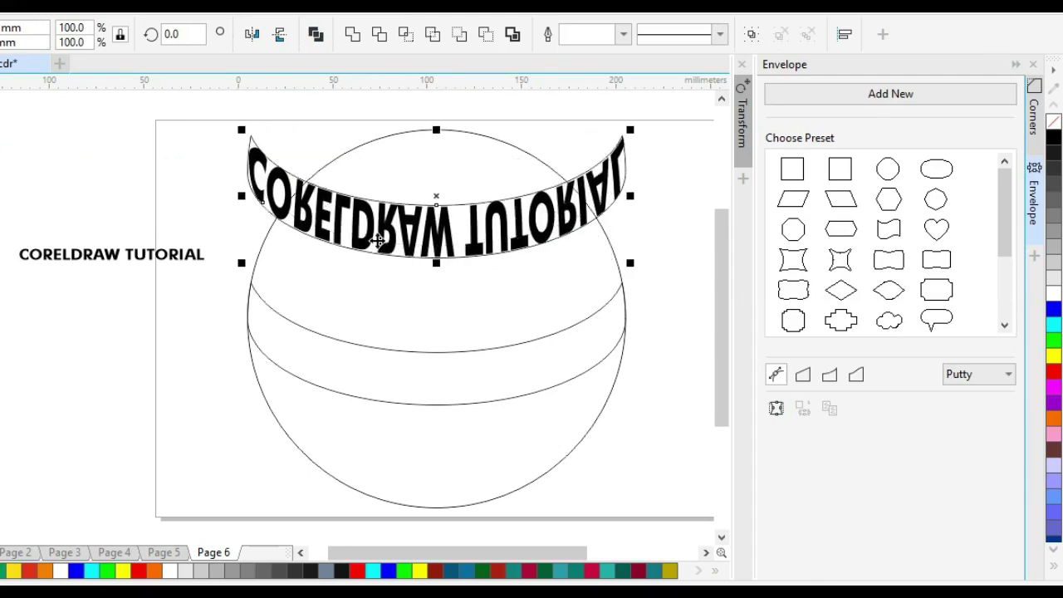
pyautogui.click(143, 189)
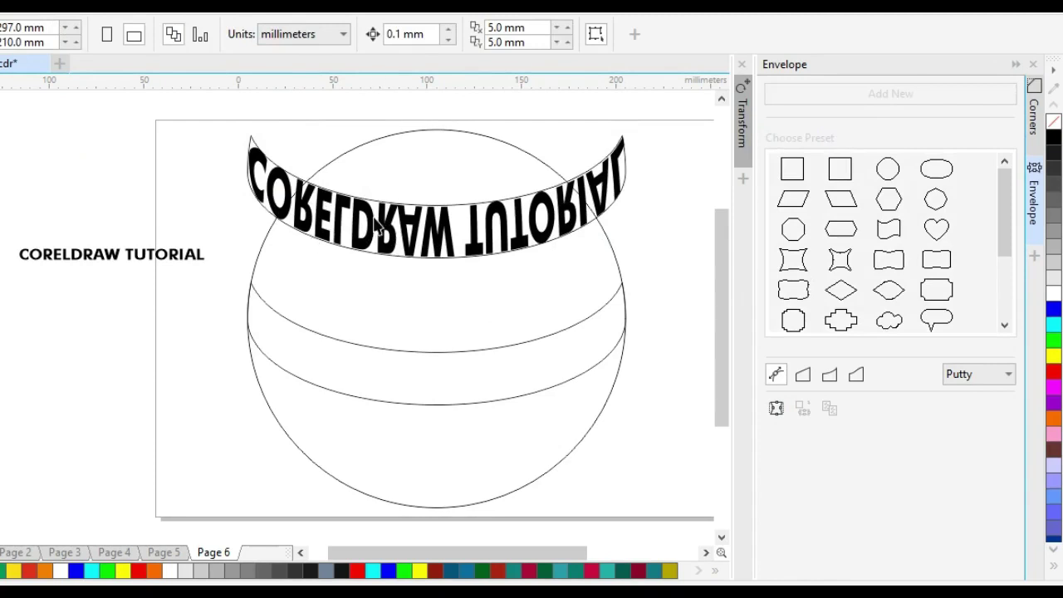
# - Shape the remaining straight text with an envelope created from the lower curved band and align it centrally inside that band
pyautogui.click(113, 263)
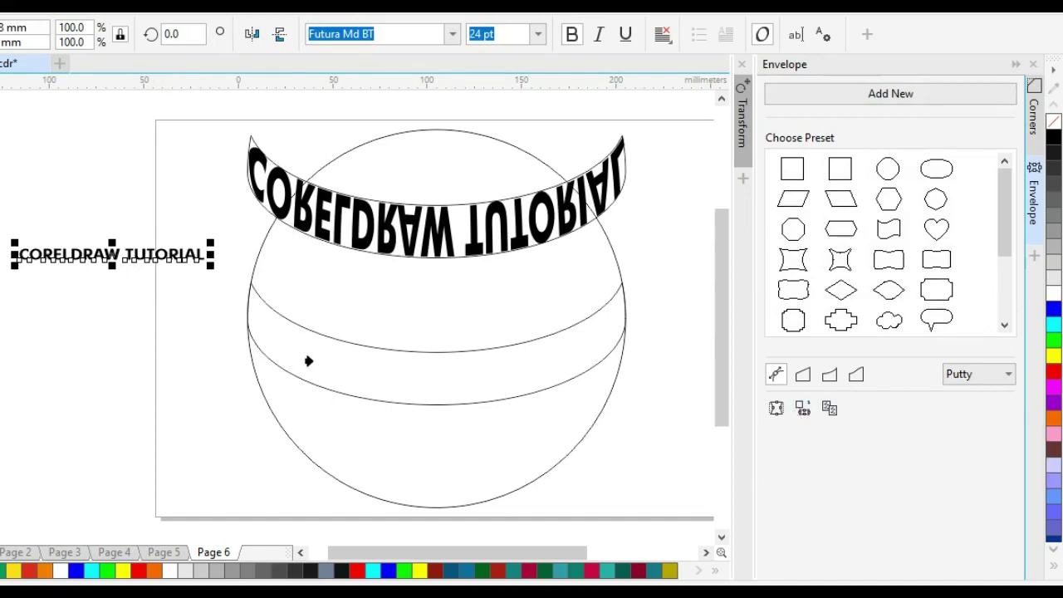
pyautogui.click(324, 362)
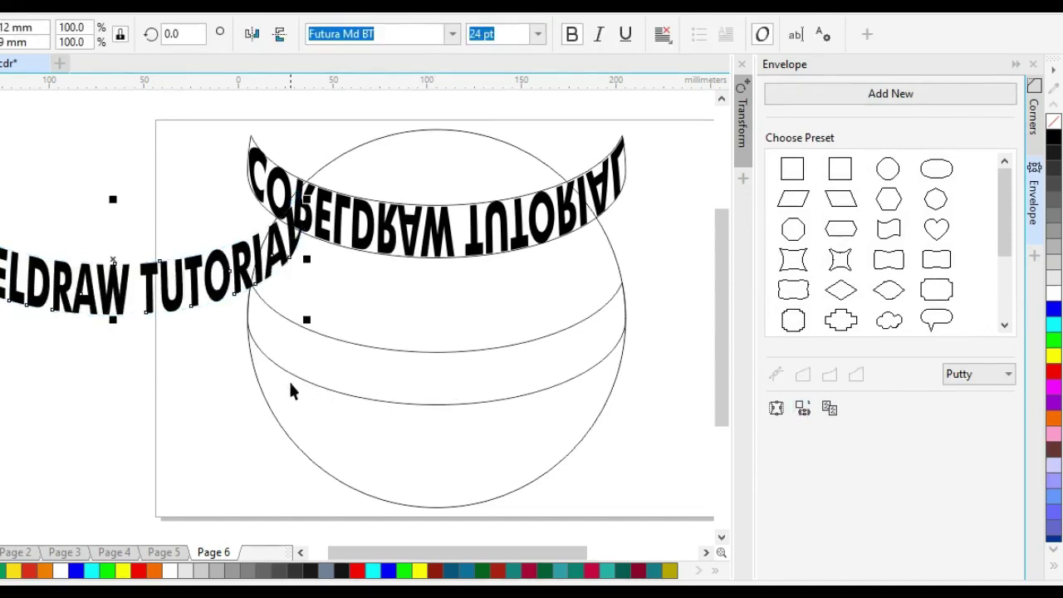
pyautogui.click(556, 375)
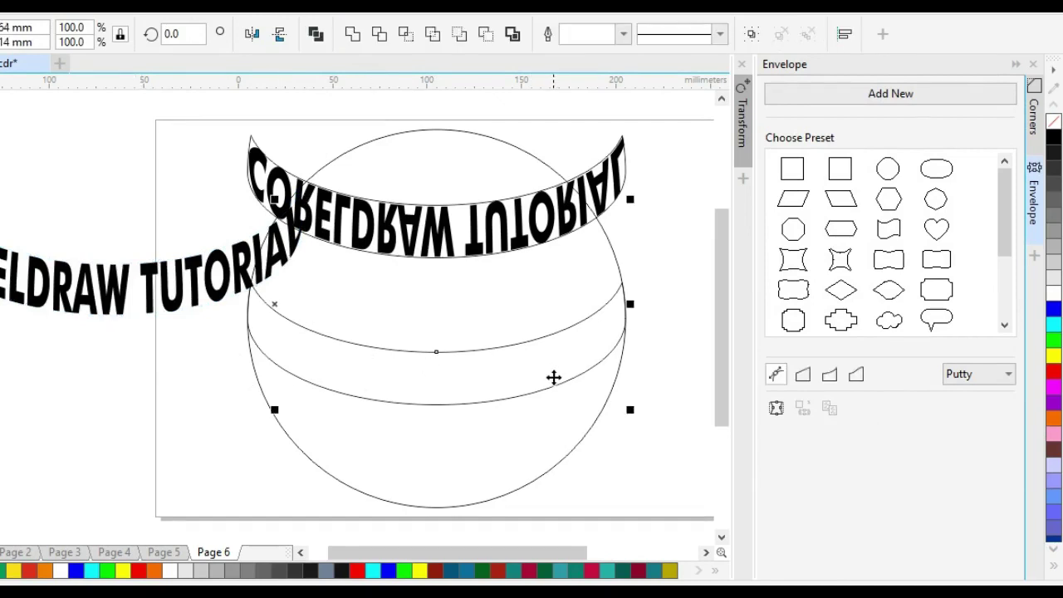
pyautogui.press('c')
pyautogui.press('e')
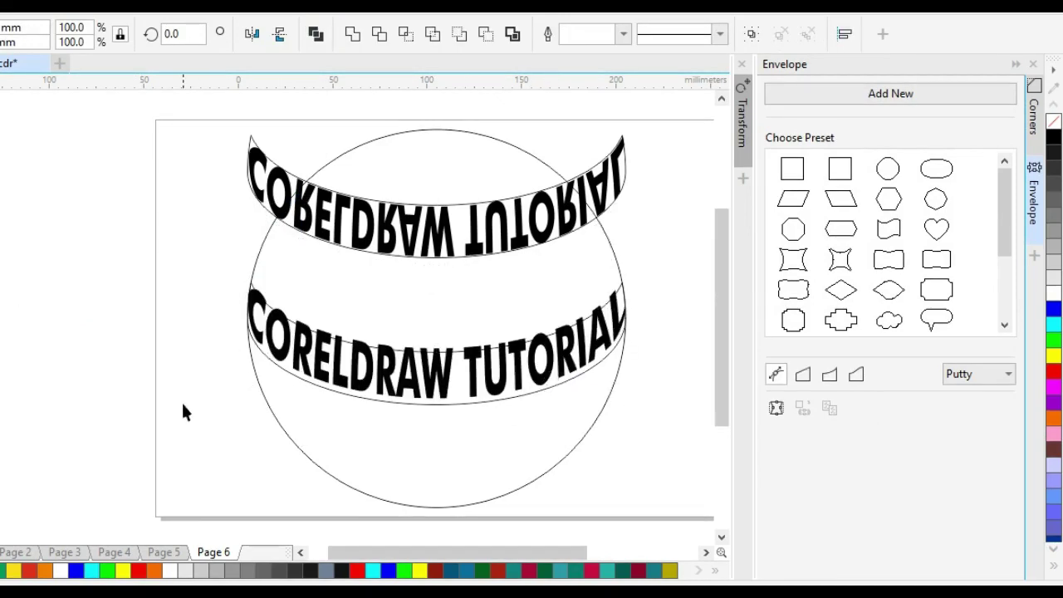
pyautogui.click(184, 411)
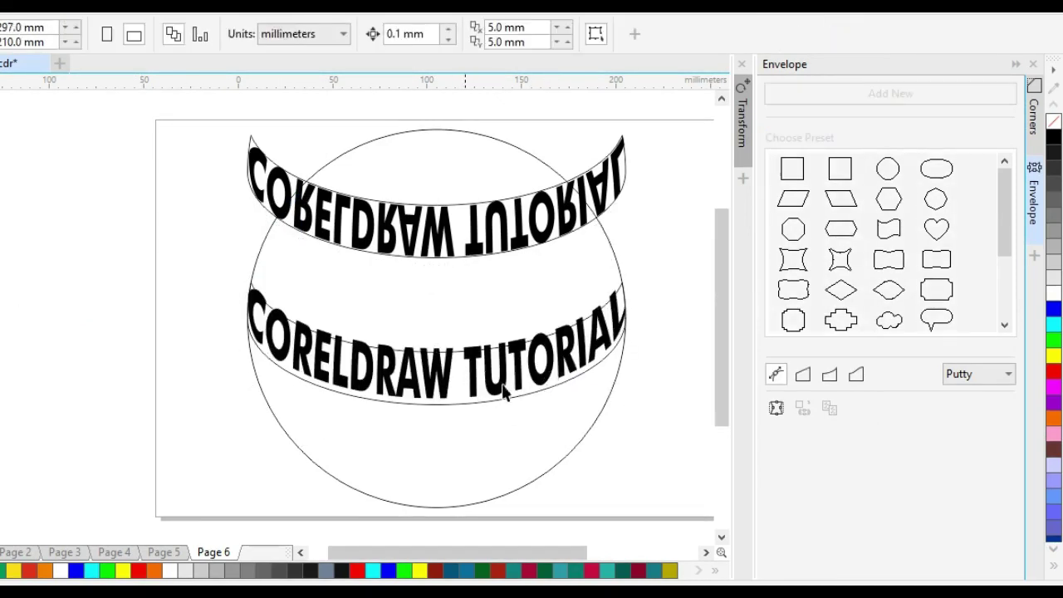
pyautogui.click(437, 380)
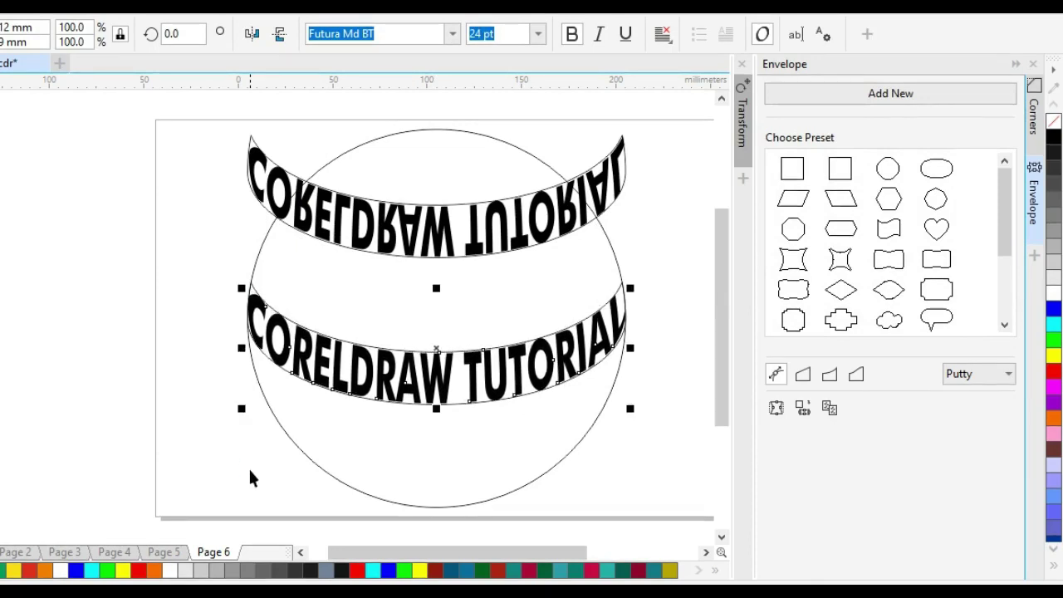
pyautogui.click(165, 319)
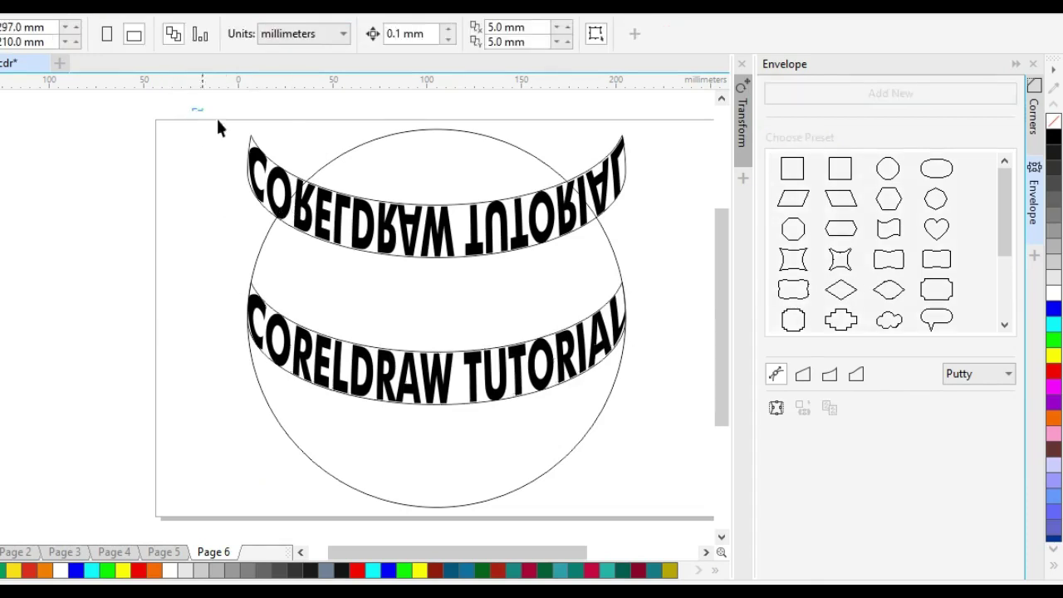
# - Fill the flipped text in the upper band with blue
pyautogui.moveTo(217, 123); pyautogui.dragTo(401, 241)
pyautogui.click(390, 239)
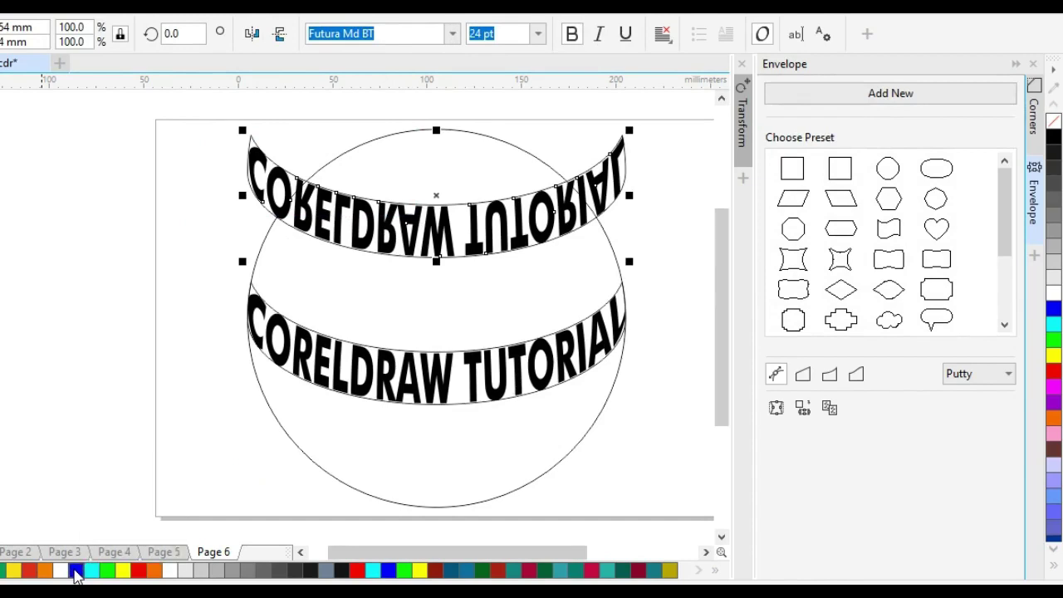
pyautogui.click(76, 571)
# - Group the upper band with its blue text, move it onto the lower band and mirror it vertically upward across its top edge
pyautogui.moveTo(199, 104); pyautogui.dragTo(669, 292)
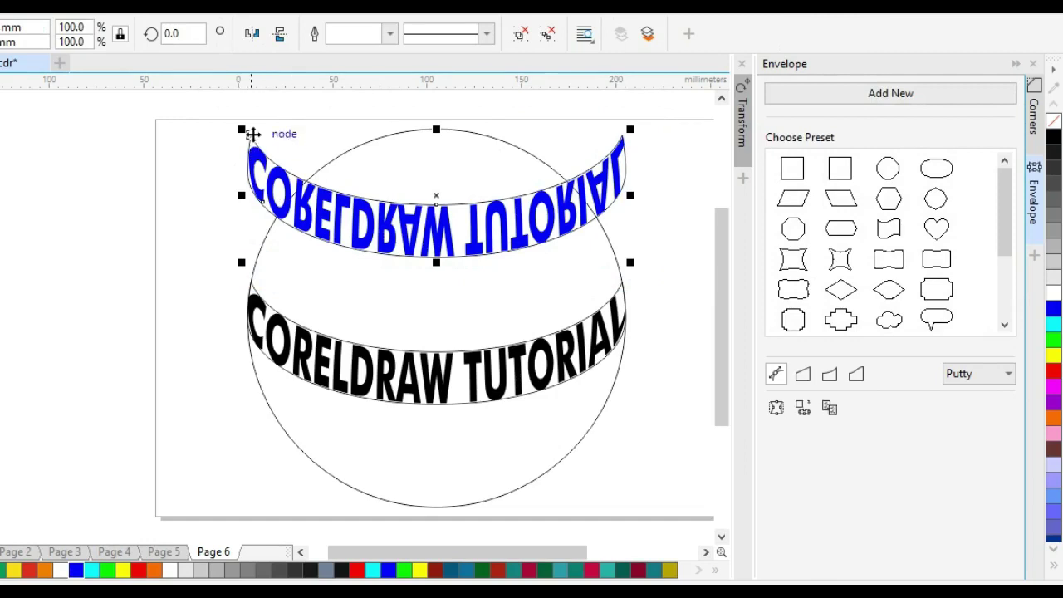
pyautogui.moveTo(253, 134); pyautogui.dragTo(254, 283)
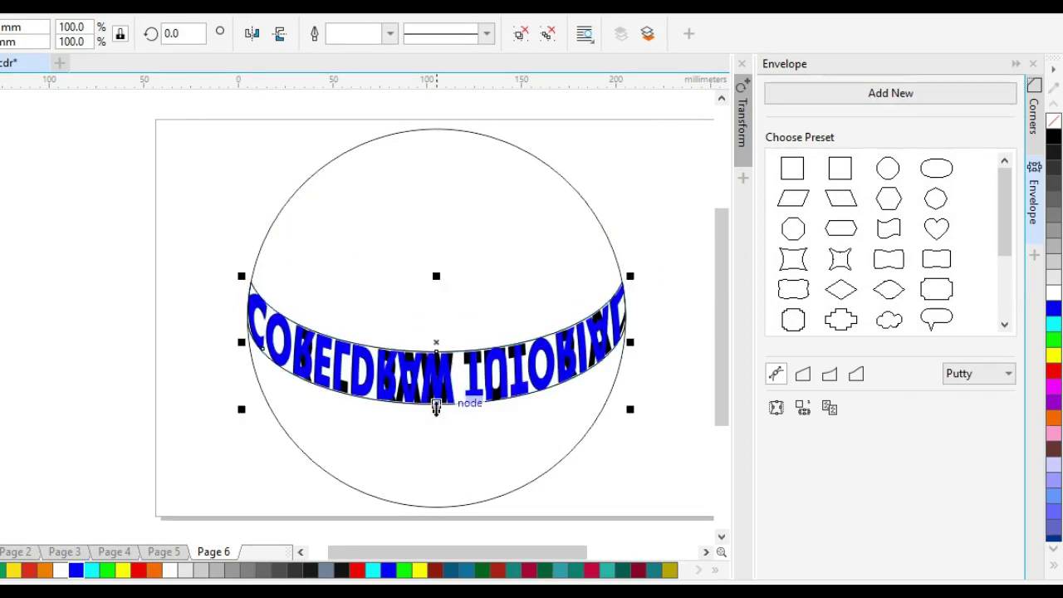
pyautogui.moveTo(436, 407); pyautogui.dragTo(436, 259)
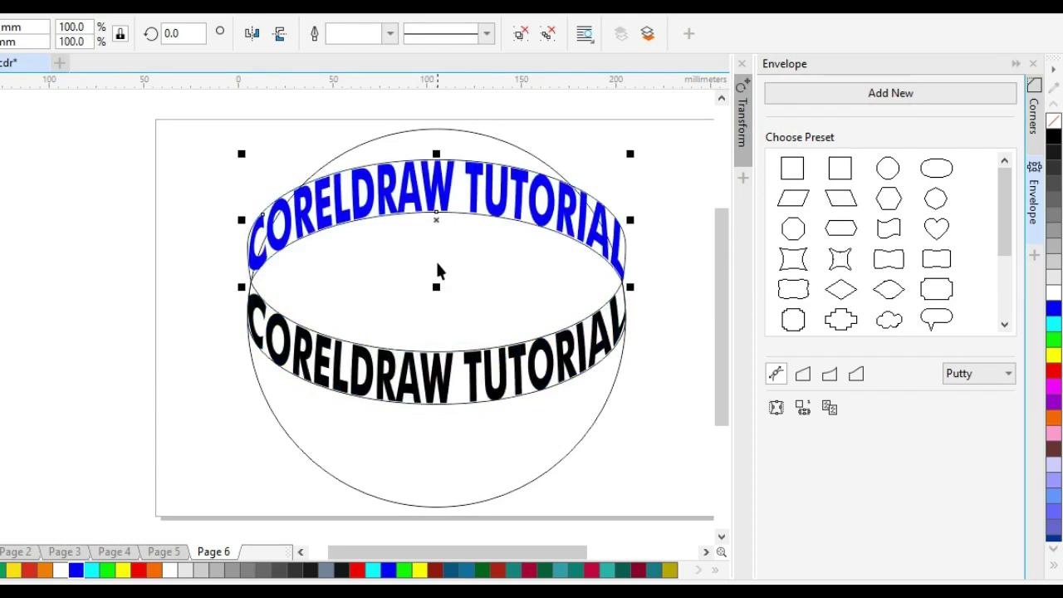
# - Delete the large circle behind the two text bands
pyautogui.click(610, 500)
pyautogui.click(551, 465)
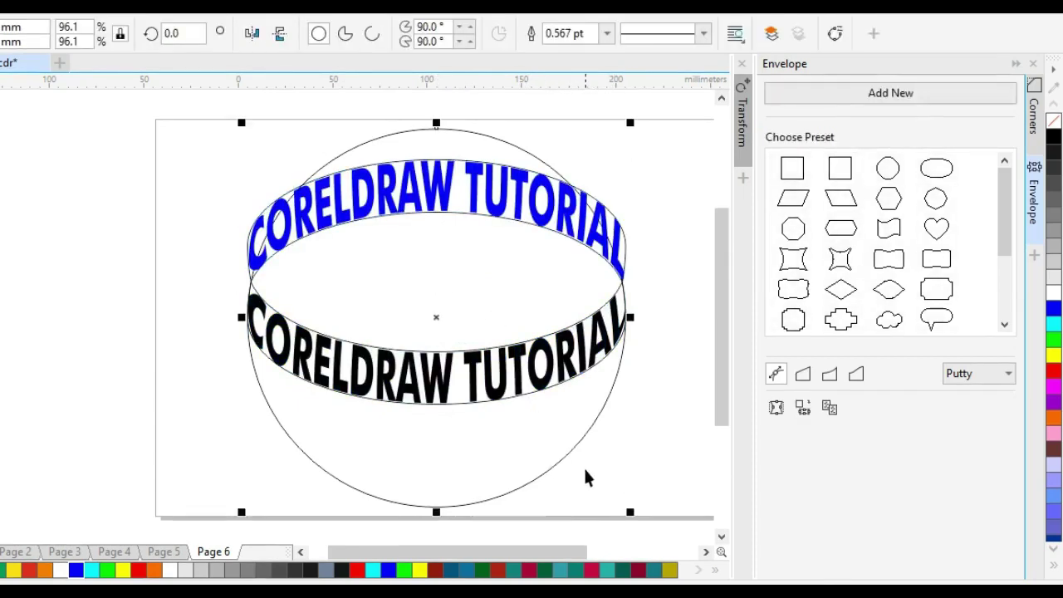
pyautogui.press('Delete')
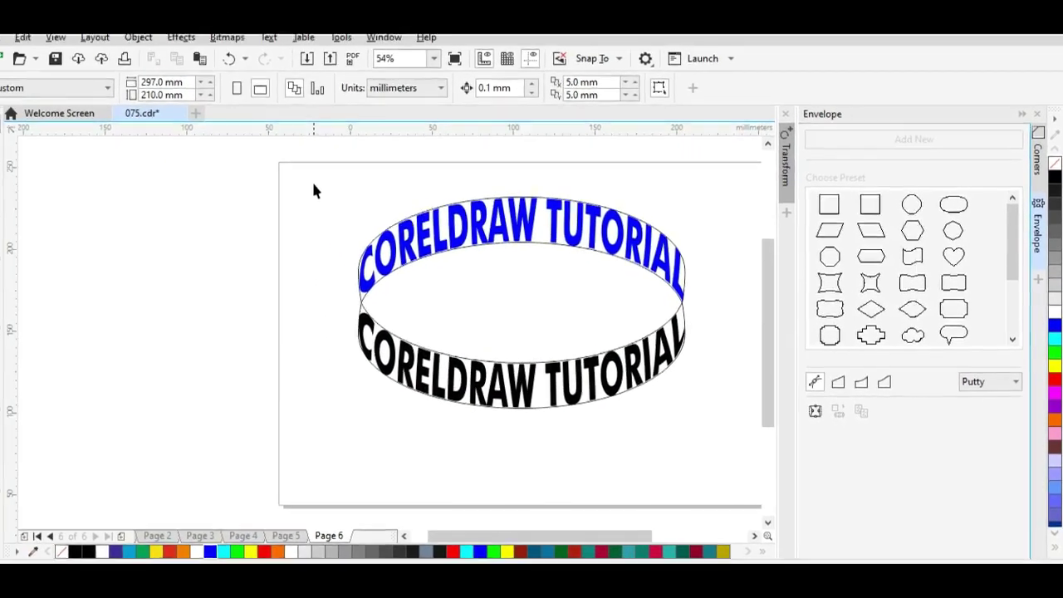
# - Place a copy of both text bands about 216 mm to the left of the original
pyautogui.moveTo(314, 184); pyautogui.dragTo(720, 446)
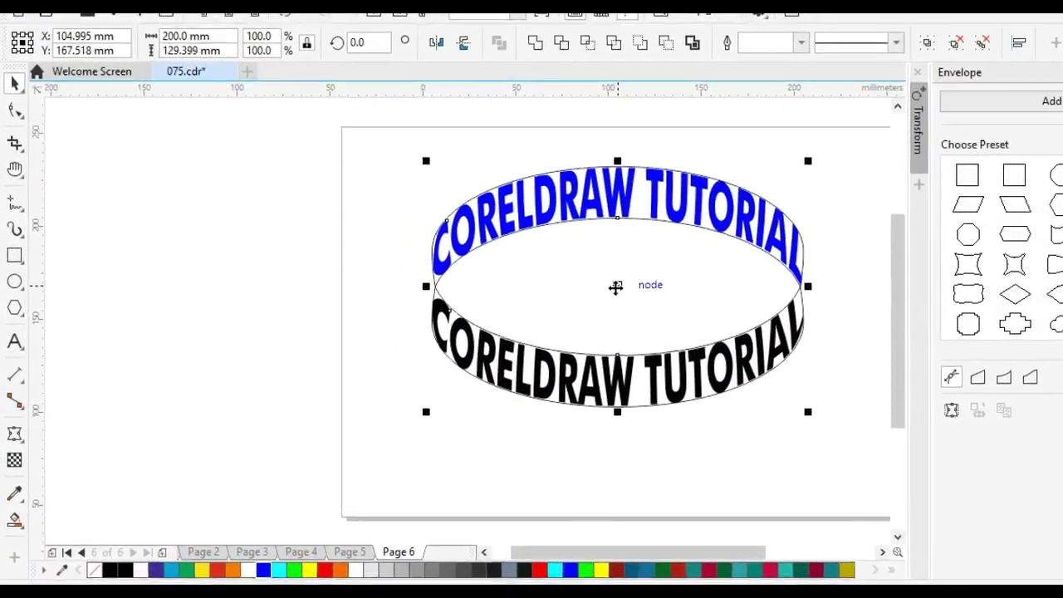
pyautogui.moveTo(616, 287); pyautogui.dragTo(224, 281)
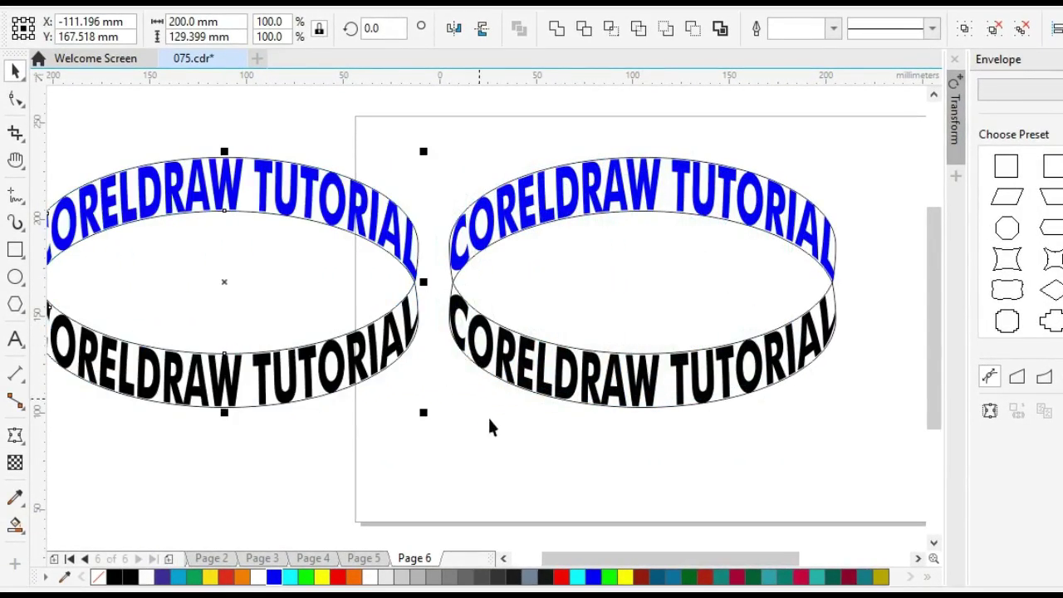
pyautogui.click(558, 387)
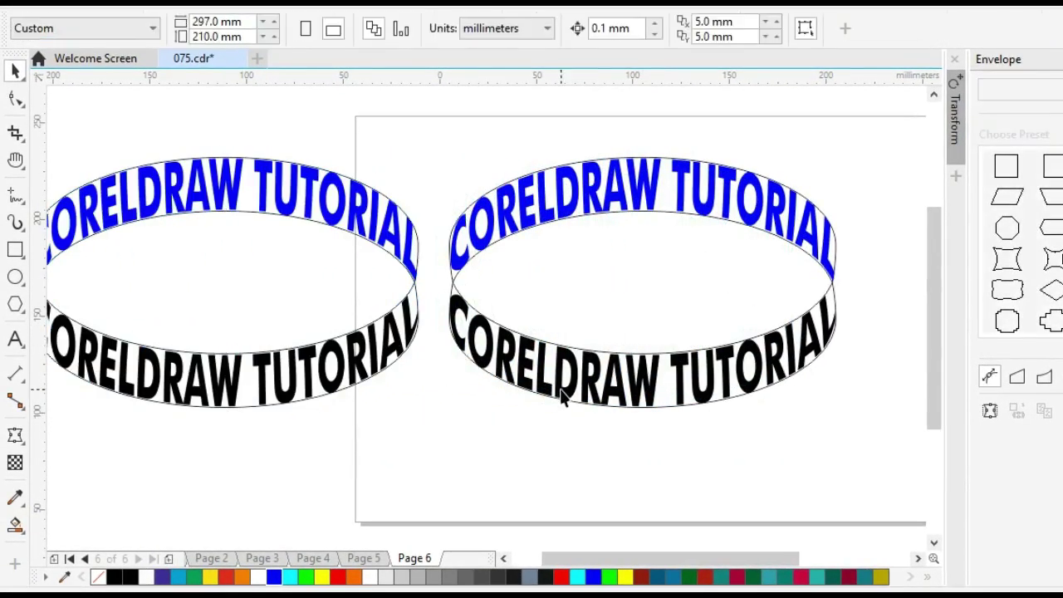
# - Ungroup the lower and upper text bands of the original ring on the page
pyautogui.click(559, 388)
pyautogui.click(617, 471)
pyautogui.click(638, 195)
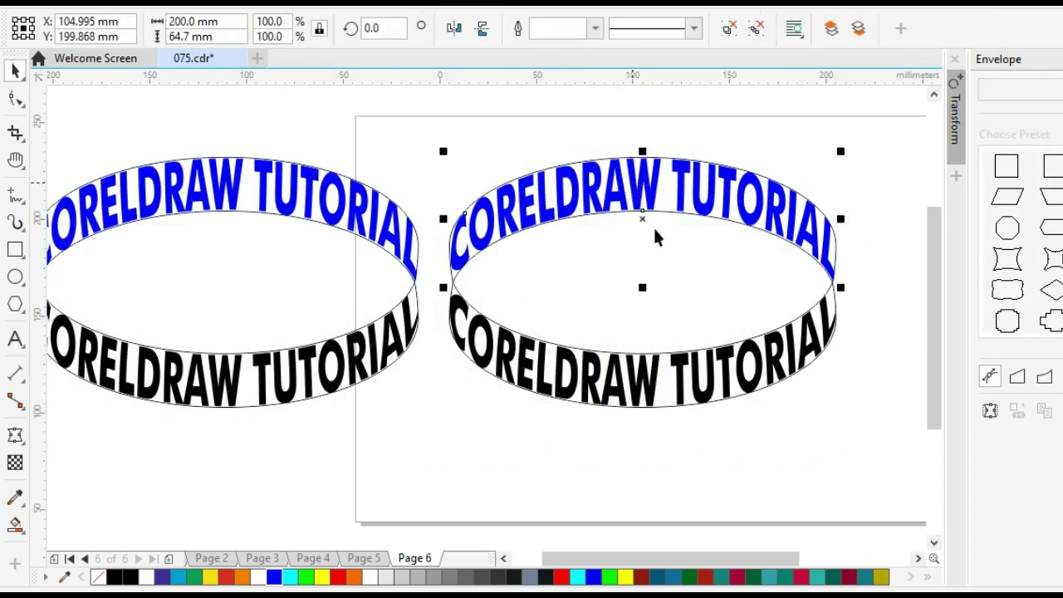
pyautogui.click(625, 420)
# - Apply a horizontal linear fountain fill across the original ring's upper text, with blue at both ends
pyautogui.click(595, 195)
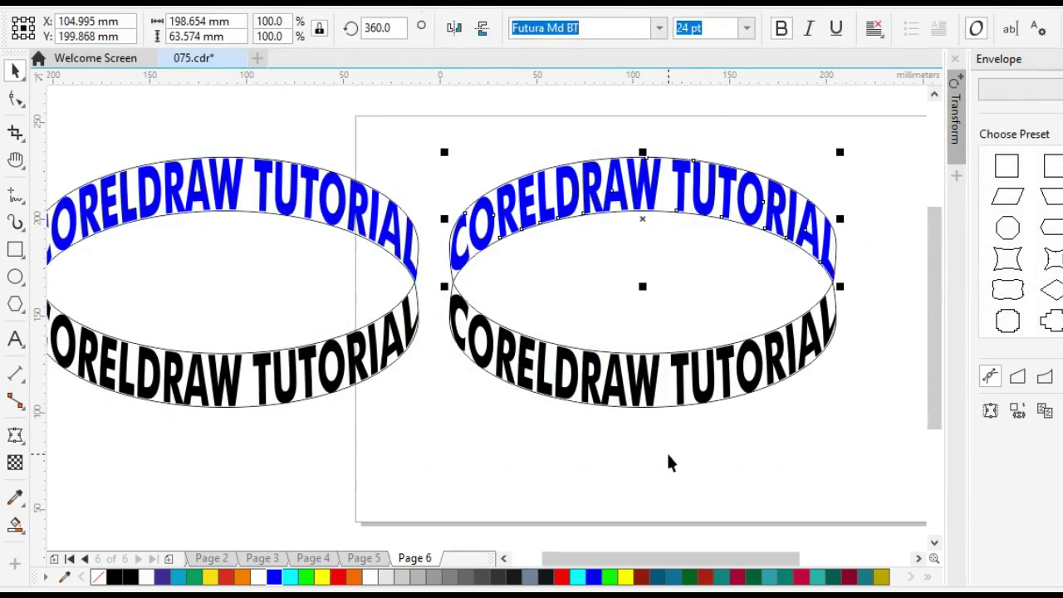
pyautogui.press('g')
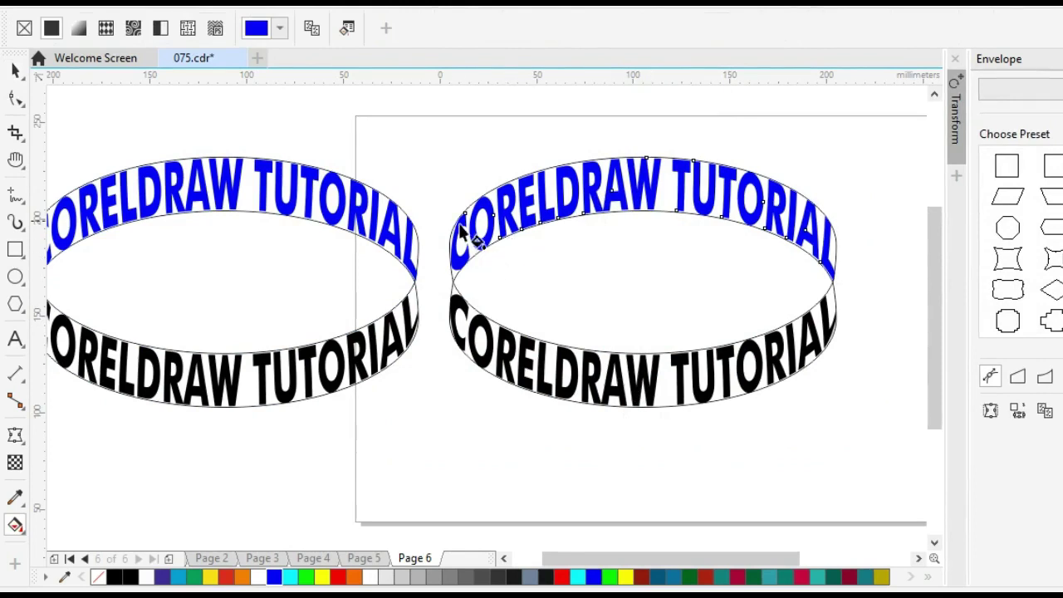
pyautogui.moveTo(463, 225); pyautogui.dragTo(795, 222)
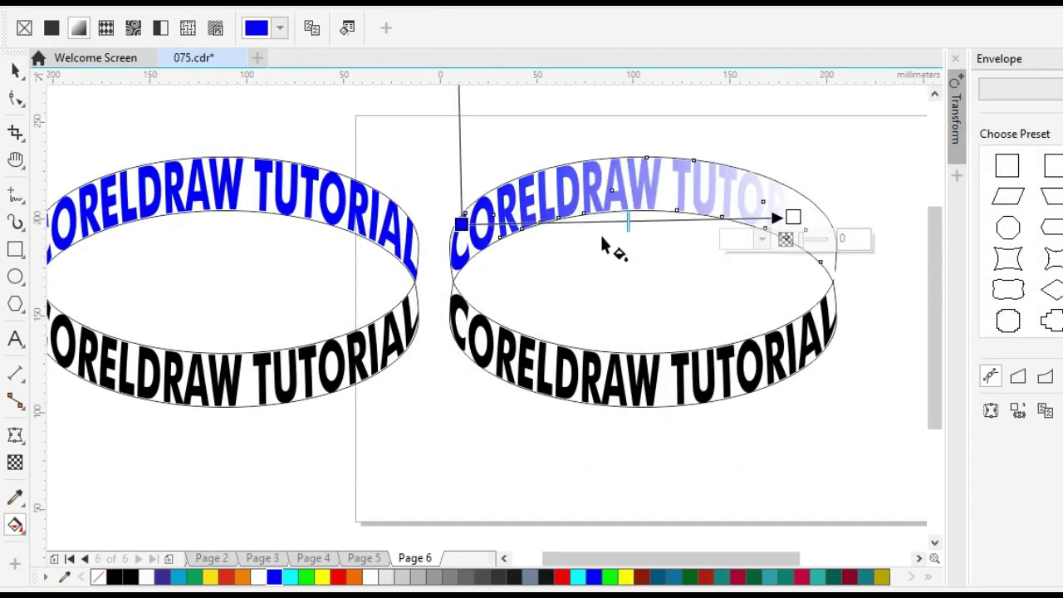
pyautogui.moveTo(462, 223); pyautogui.dragTo(482, 222)
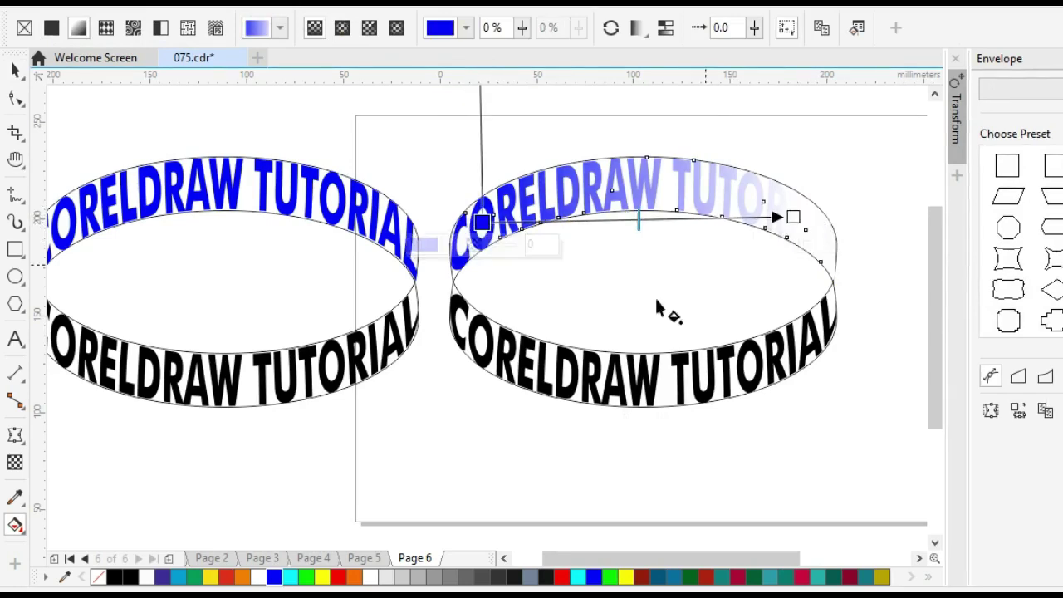
pyautogui.moveTo(272, 577); pyautogui.dragTo(794, 218)
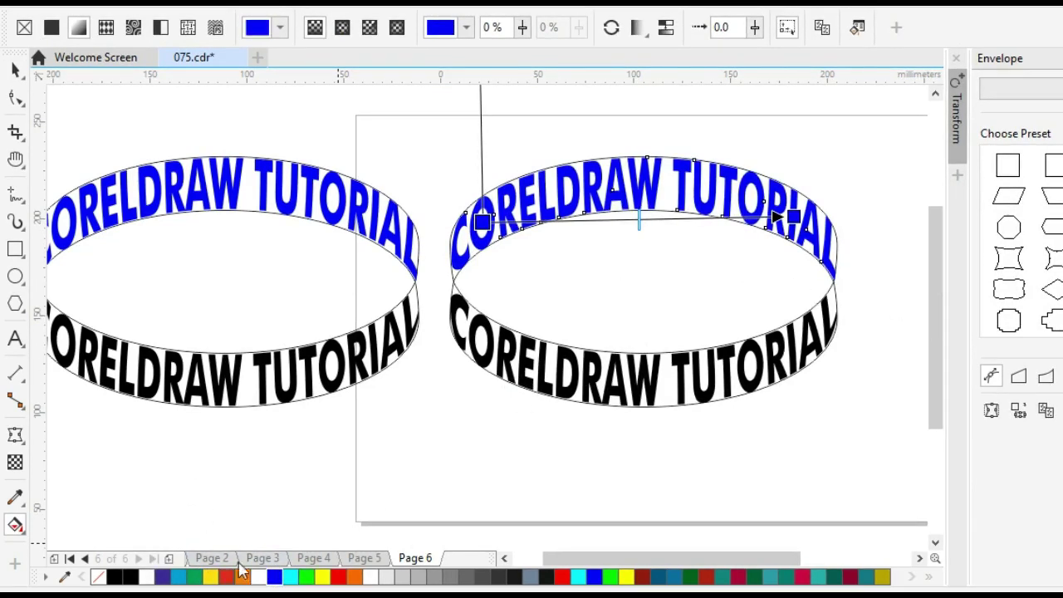
# - Add a red color node at the middle of the upper text's gradient and extend its blue ends to the text's outer edges
pyautogui.moveTo(226, 577); pyautogui.dragTo(629, 221)
pyautogui.moveTo(795, 218); pyautogui.dragTo(826, 222)
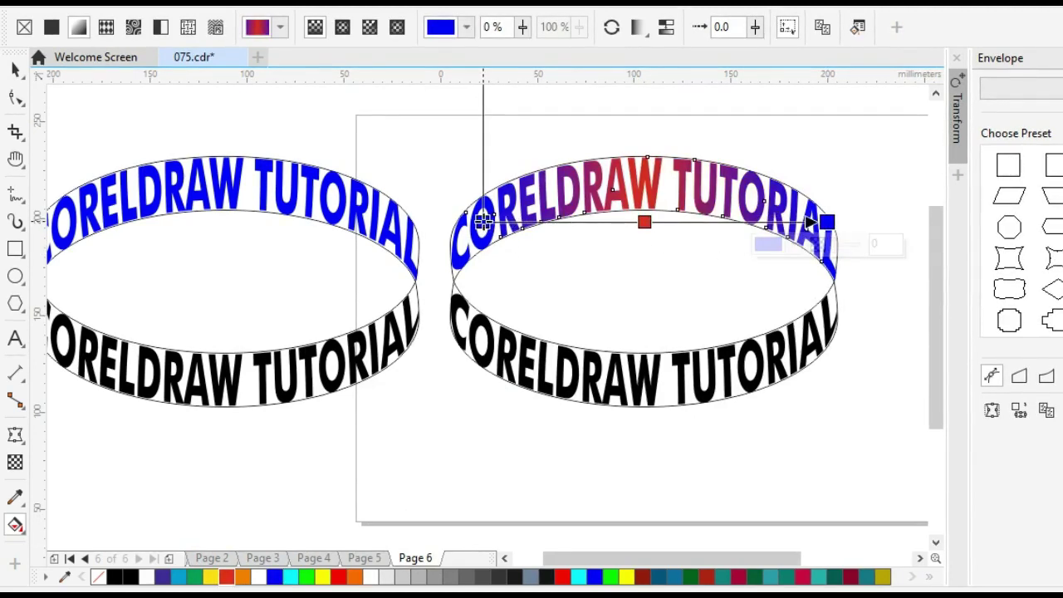
pyautogui.moveTo(483, 221); pyautogui.dragTo(464, 221)
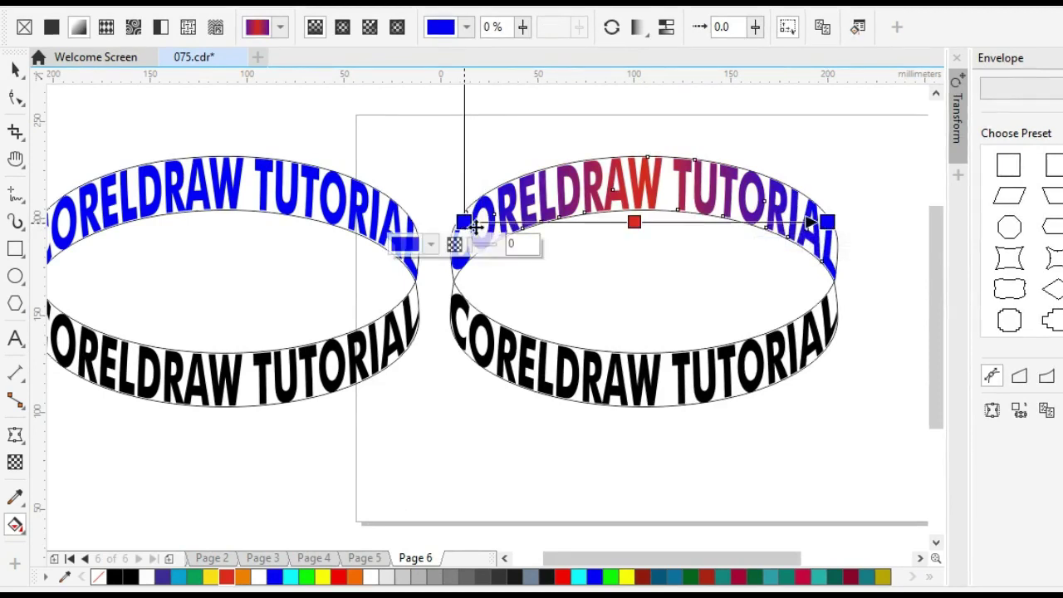
pyautogui.press('space')
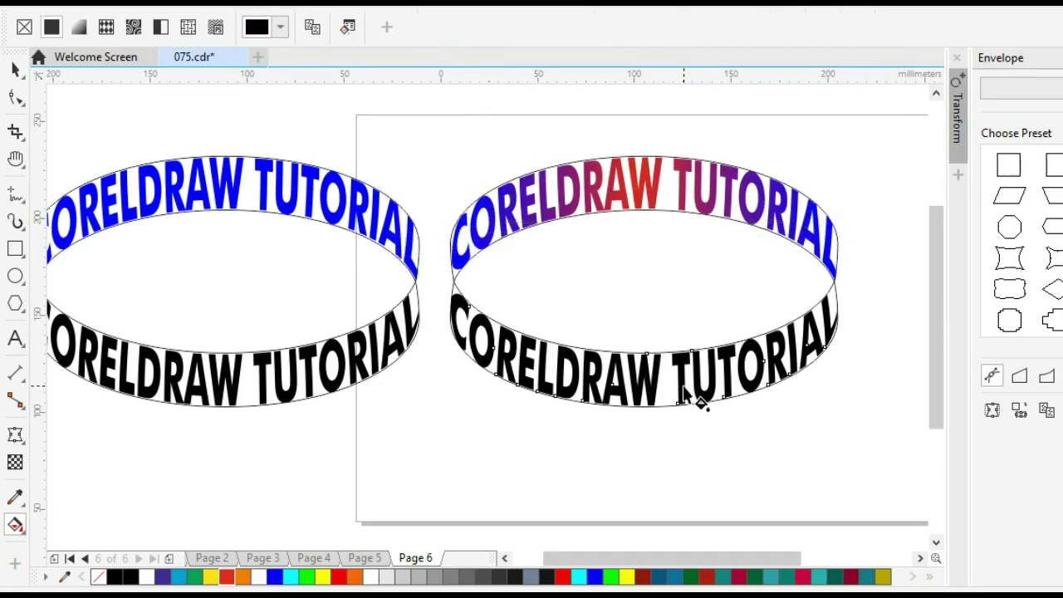
pyautogui.click(616, 389)
pyautogui.moveTo(629, 387); pyautogui.dragTo(649, 466)
pyautogui.hotkey('ctrl', 'z')
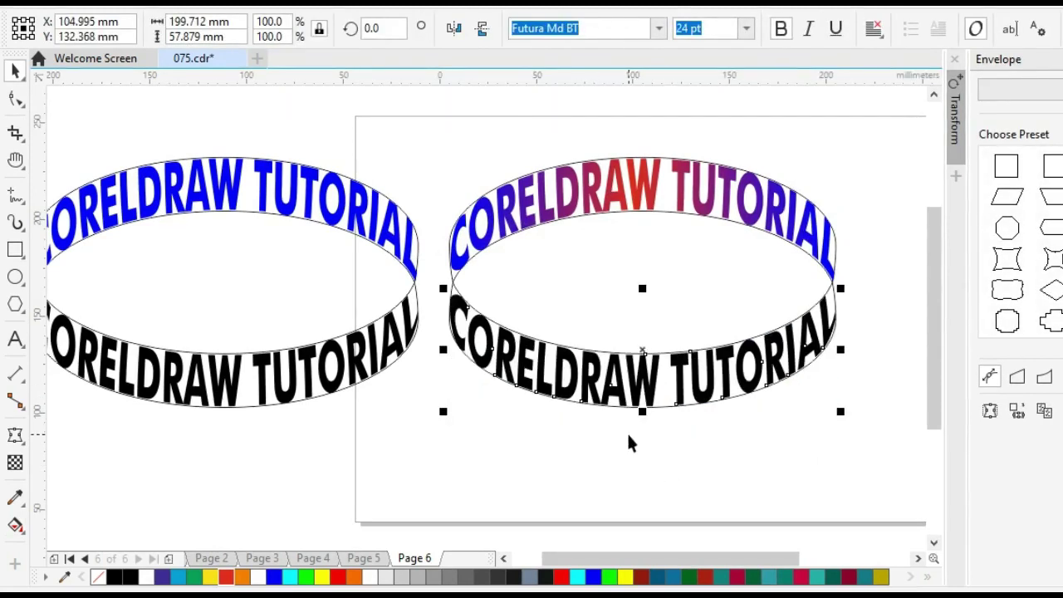
# - Apply a horizontal linear fountain fill across the original ring's lower text, with blue at both ends
pyautogui.press('space')
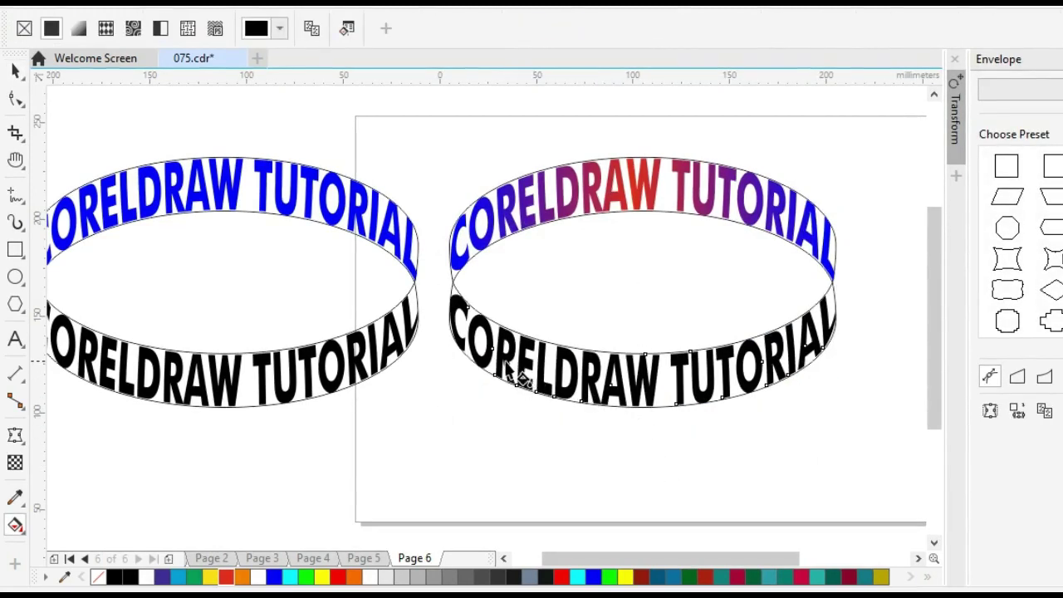
pyautogui.moveTo(506, 368); pyautogui.dragTo(505, 271)
pyautogui.moveTo(682, 371); pyautogui.dragTo(789, 352)
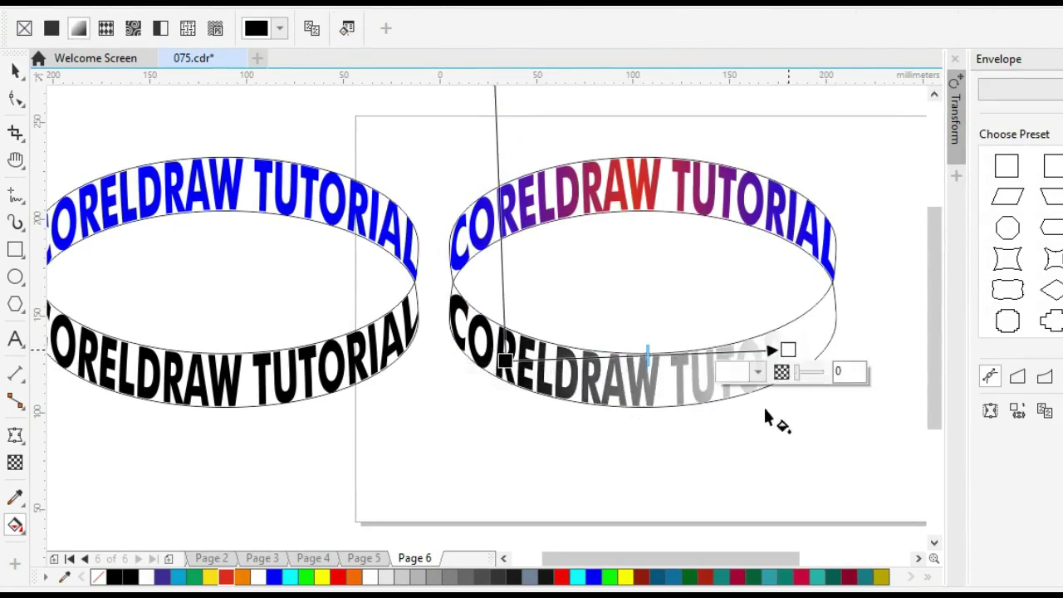
pyautogui.moveTo(277, 579); pyautogui.dragTo(791, 352)
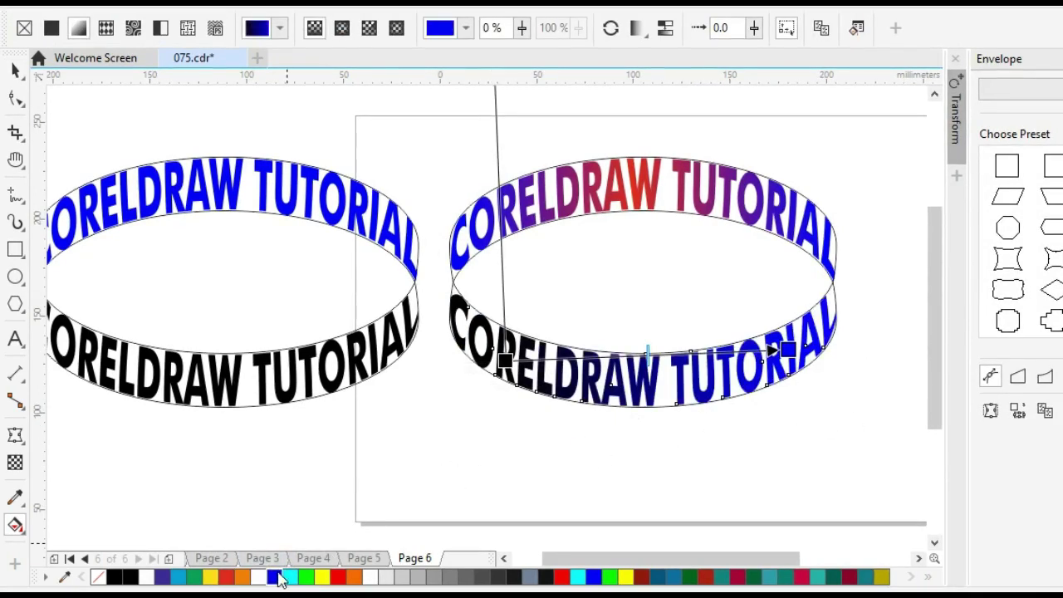
pyautogui.moveTo(280, 579); pyautogui.dragTo(505, 363)
# - Add a red color node at the middle of the lower text's gradient, level the gradient and extend its blue ends outward
pyautogui.moveTo(229, 581); pyautogui.dragTo(630, 358)
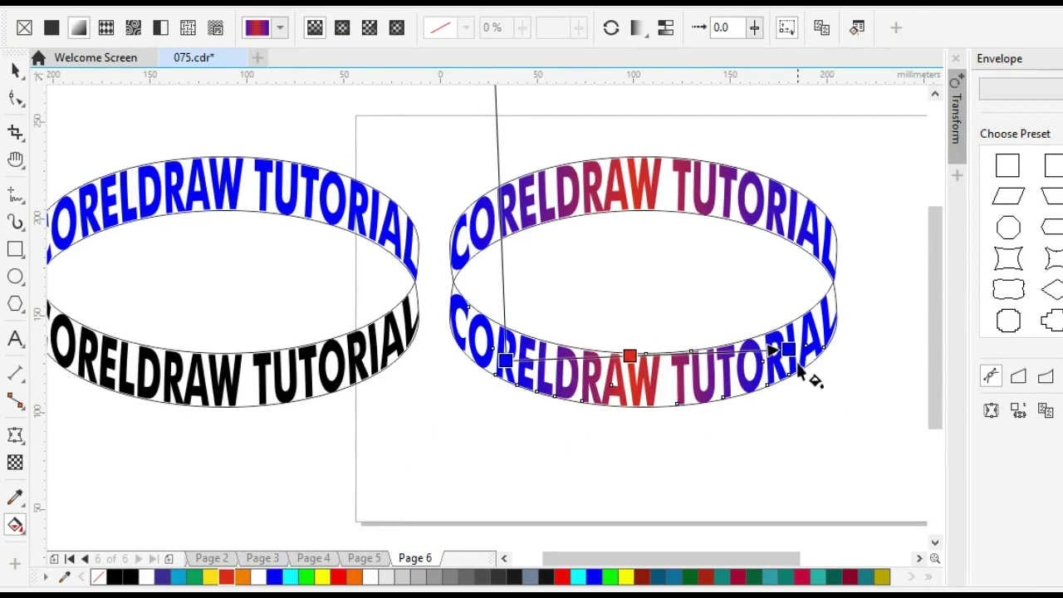
pyautogui.moveTo(788, 349); pyautogui.dragTo(821, 359)
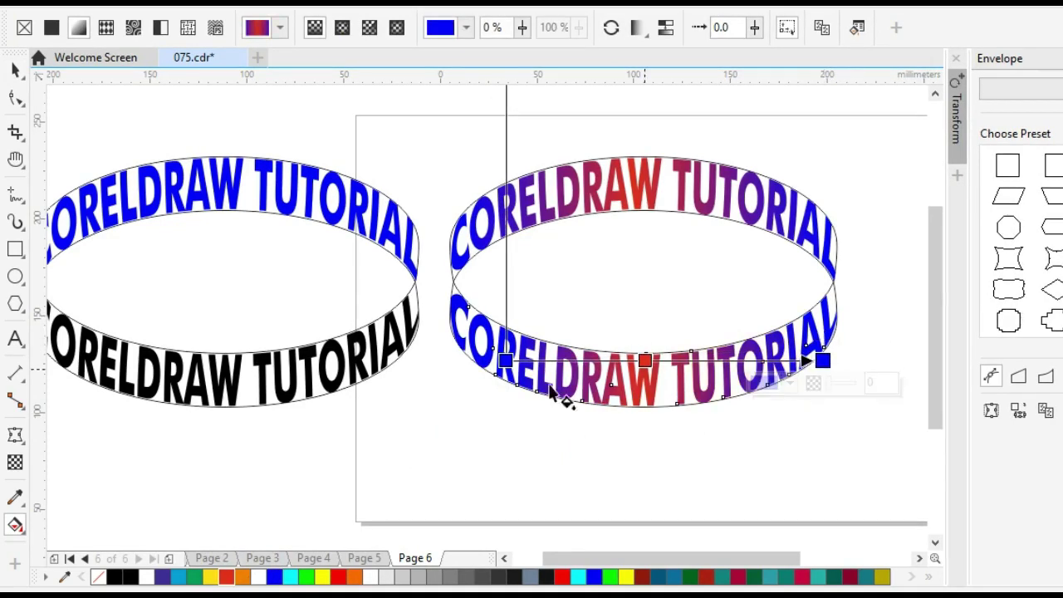
pyautogui.moveTo(506, 360); pyautogui.dragTo(471, 360)
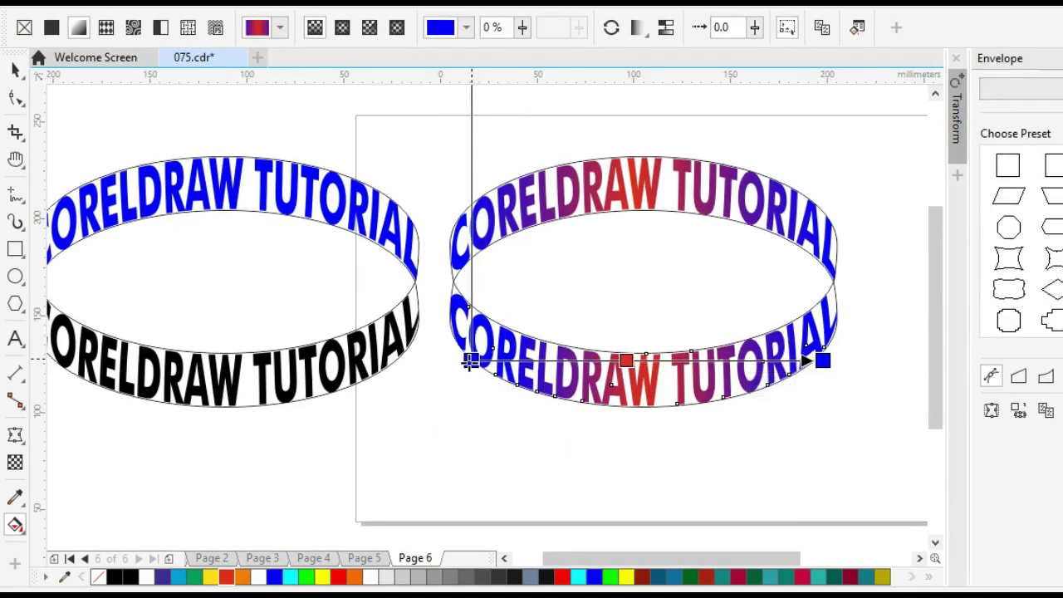
pyautogui.click(701, 423)
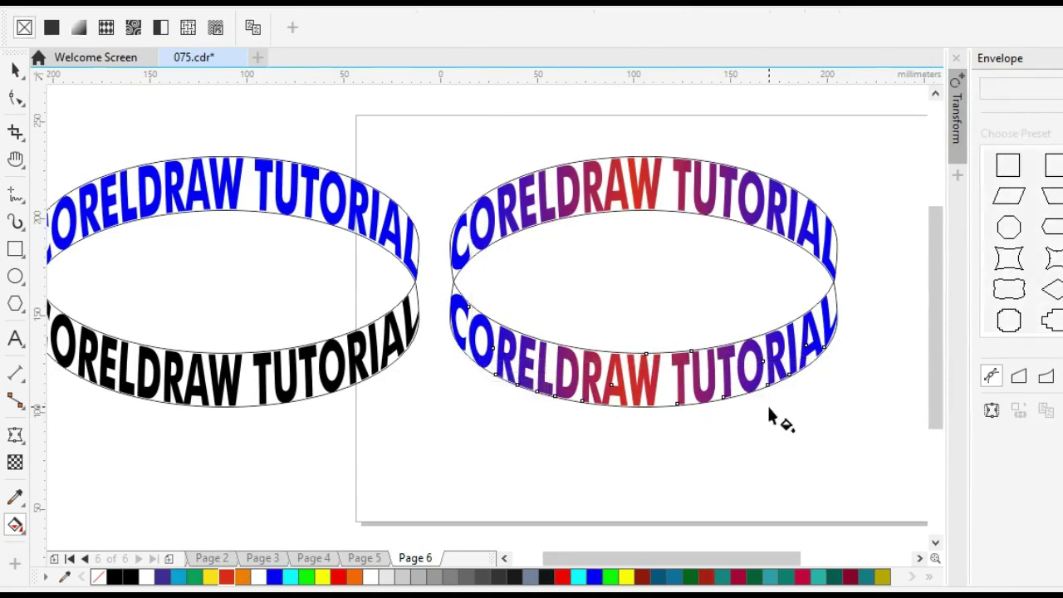
pyautogui.press('space')
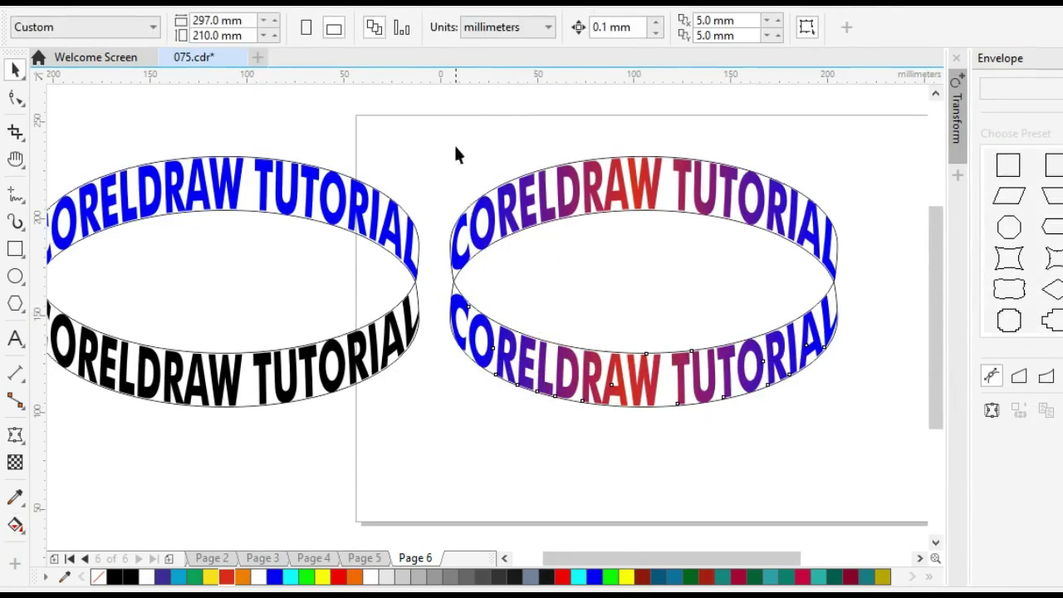
# - Collapse the Envelope docker so that both rings fit in the drawing area
pyautogui.moveTo(657, 301); pyautogui.dragTo(735, 347)
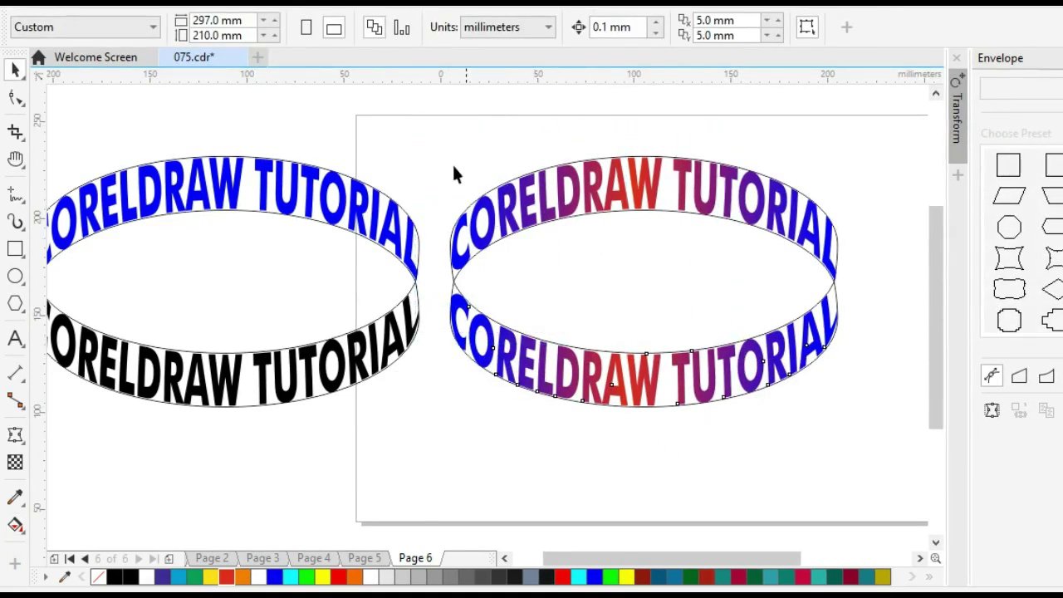
pyautogui.moveTo(885, 428); pyautogui.dragTo(884, 427)
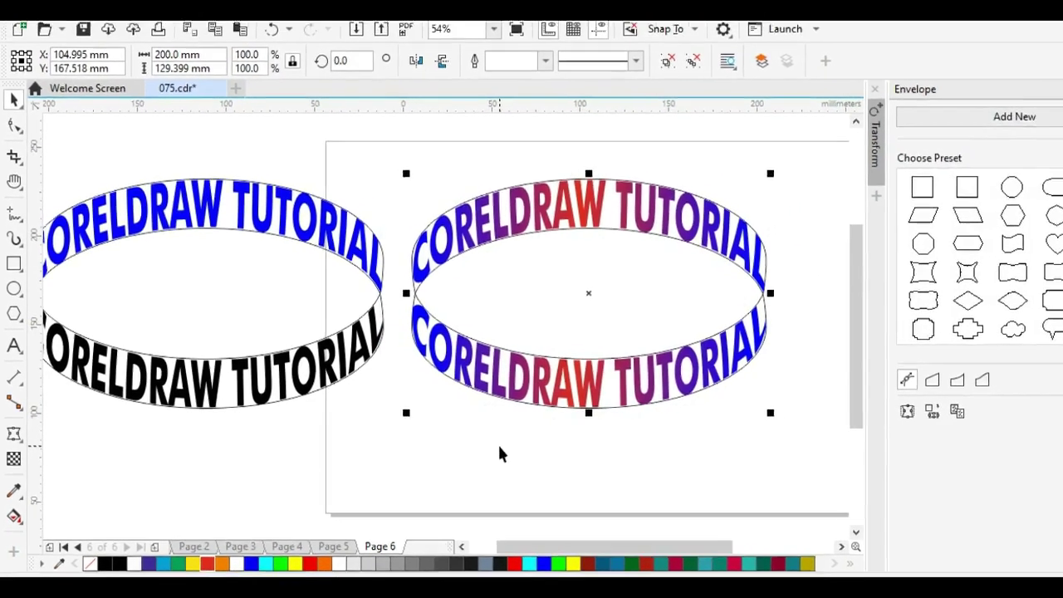
pyautogui.click(546, 459)
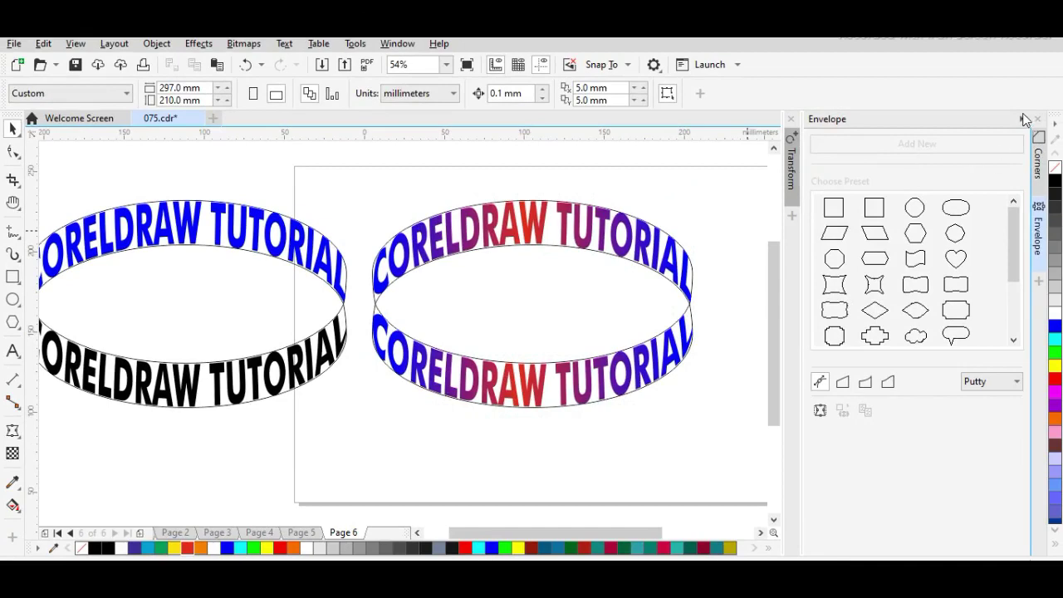
pyautogui.click(1023, 119)
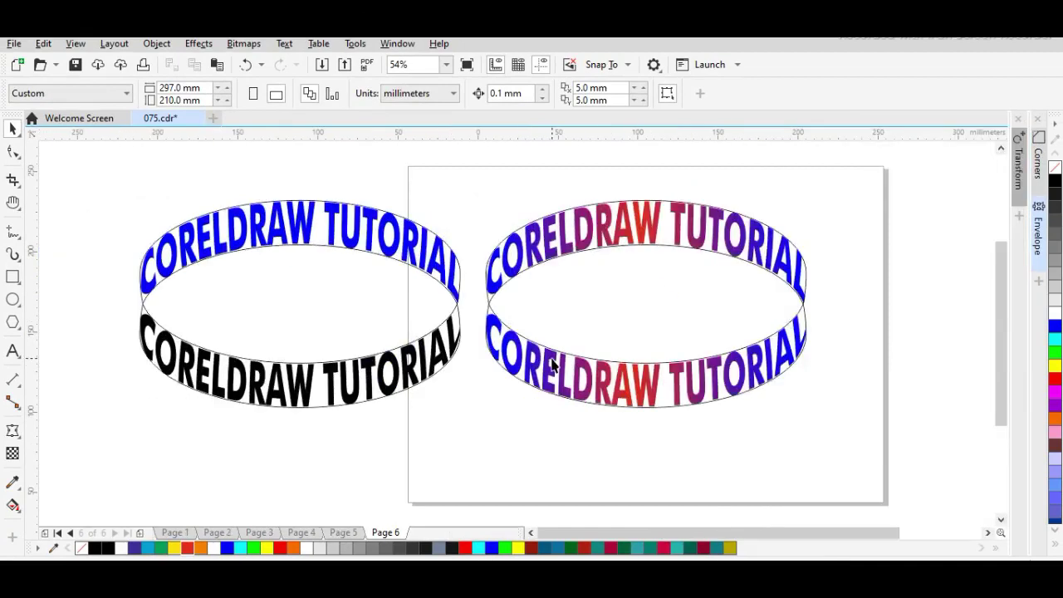
pyautogui.moveTo(398, 387); pyautogui.dragTo(475, 387)
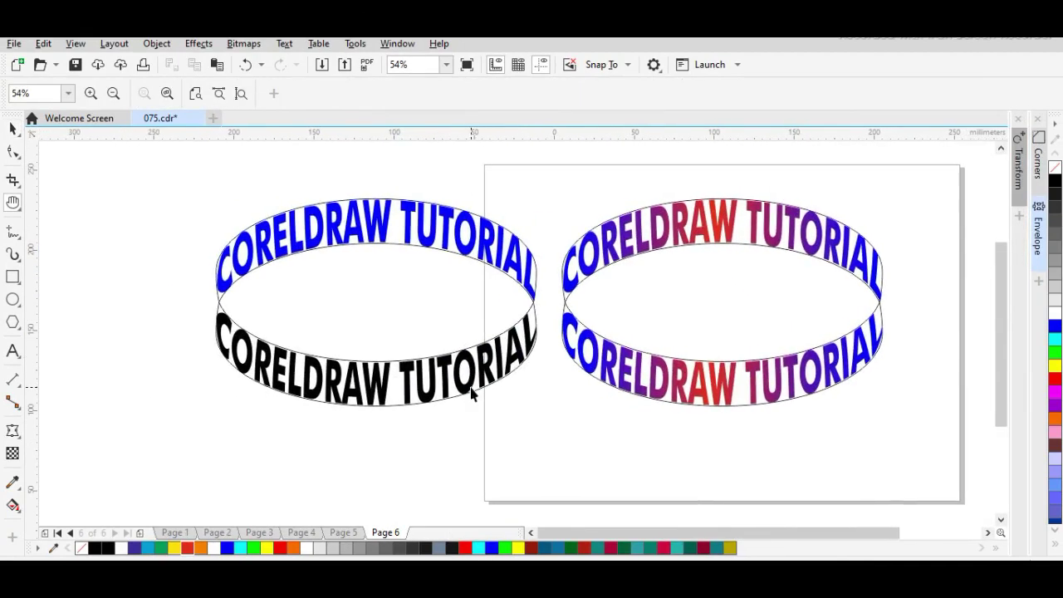
# - Ungroup the upper text band of the copied ring and fill its text with black
pyautogui.click(386, 226)
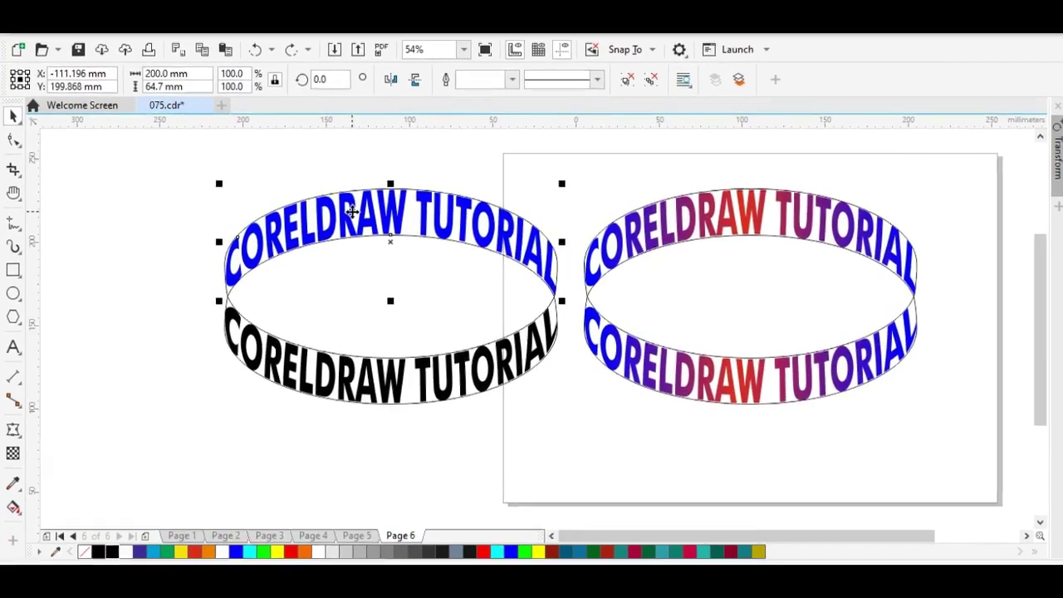
pyautogui.rightClick(335, 218)
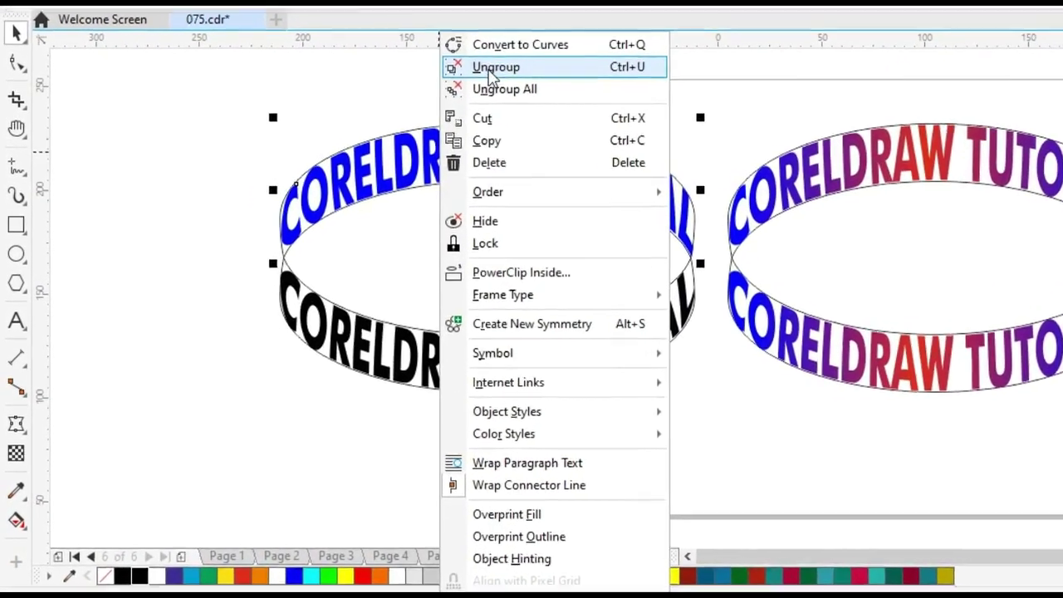
pyautogui.click(419, 97)
pyautogui.click(330, 134)
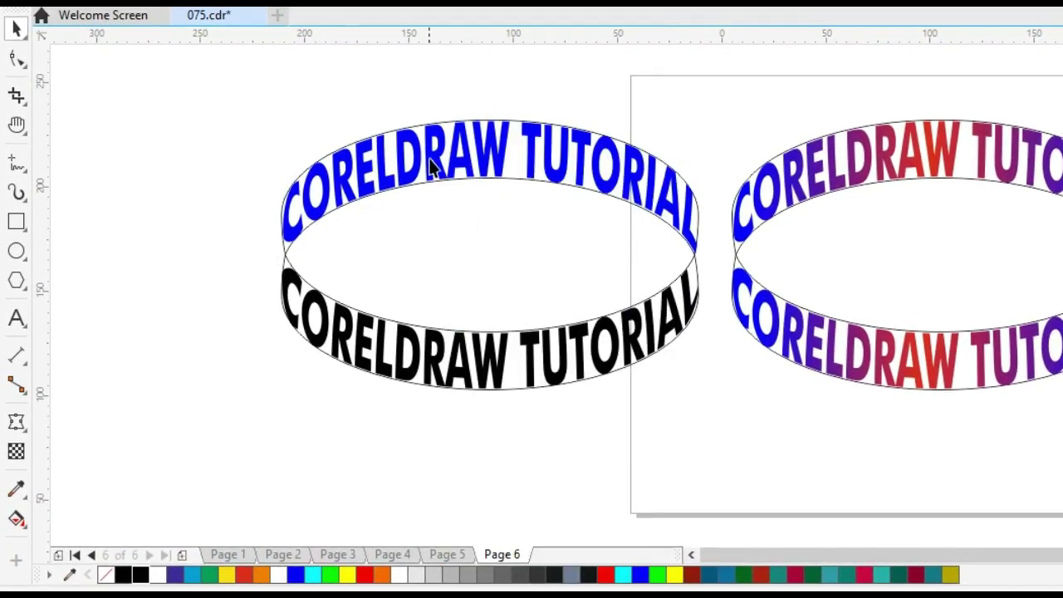
pyautogui.click(418, 162)
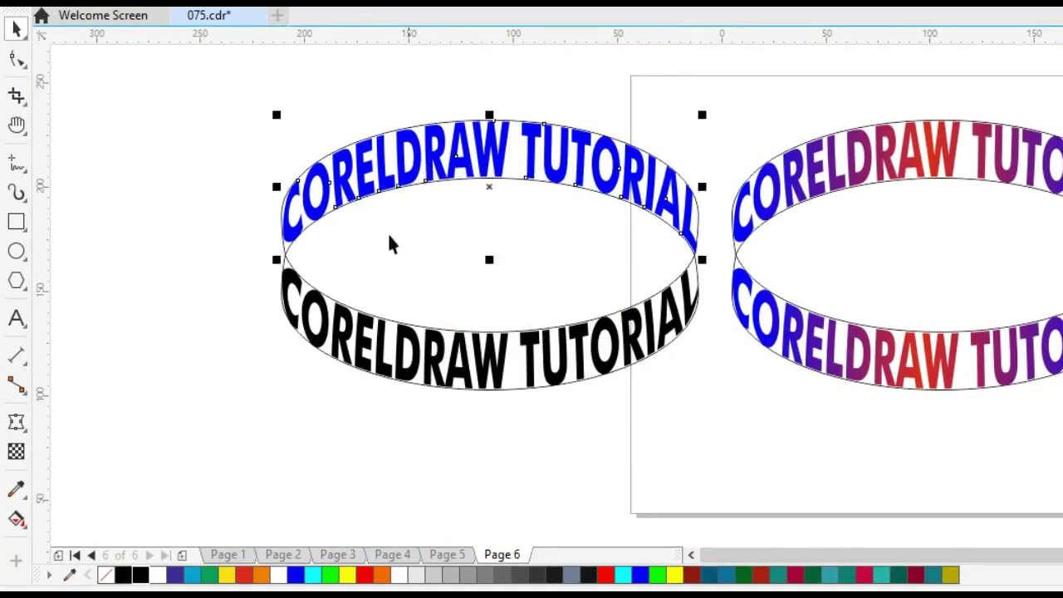
pyautogui.click(141, 576)
pyautogui.click(257, 436)
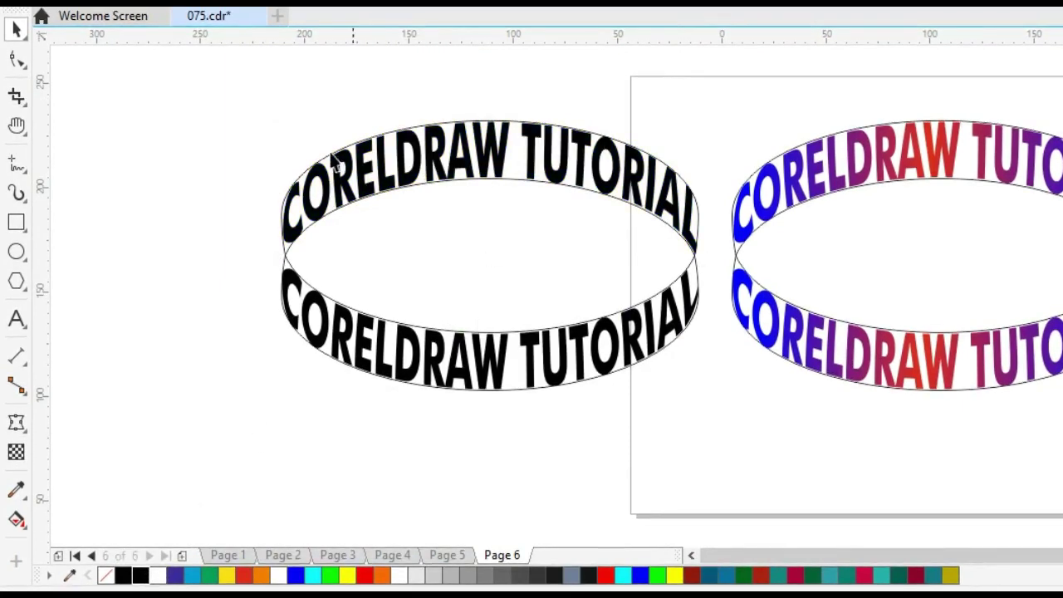
pyautogui.moveTo(194, 93); pyautogui.dragTo(720, 463)
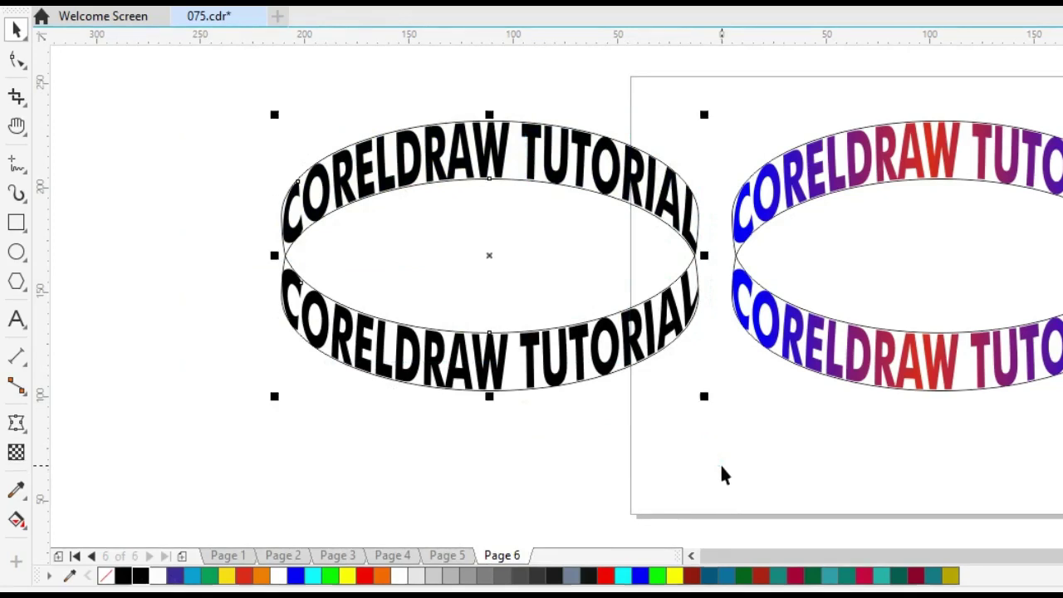
pyautogui.click(728, 429)
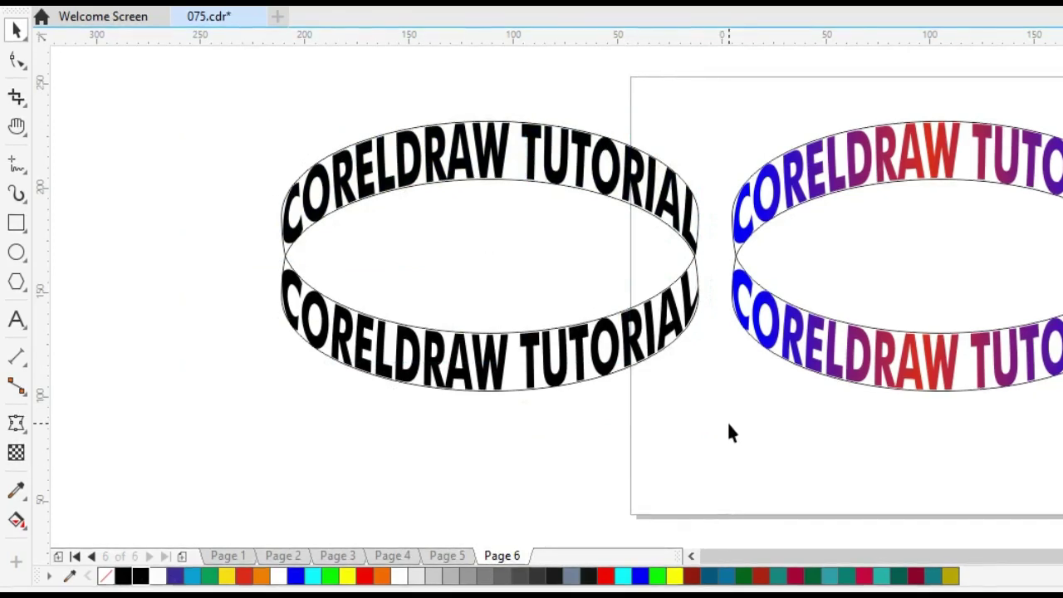
pyautogui.press('h')
pyautogui.moveTo(809, 429); pyautogui.dragTo(695, 429)
pyautogui.press('space')
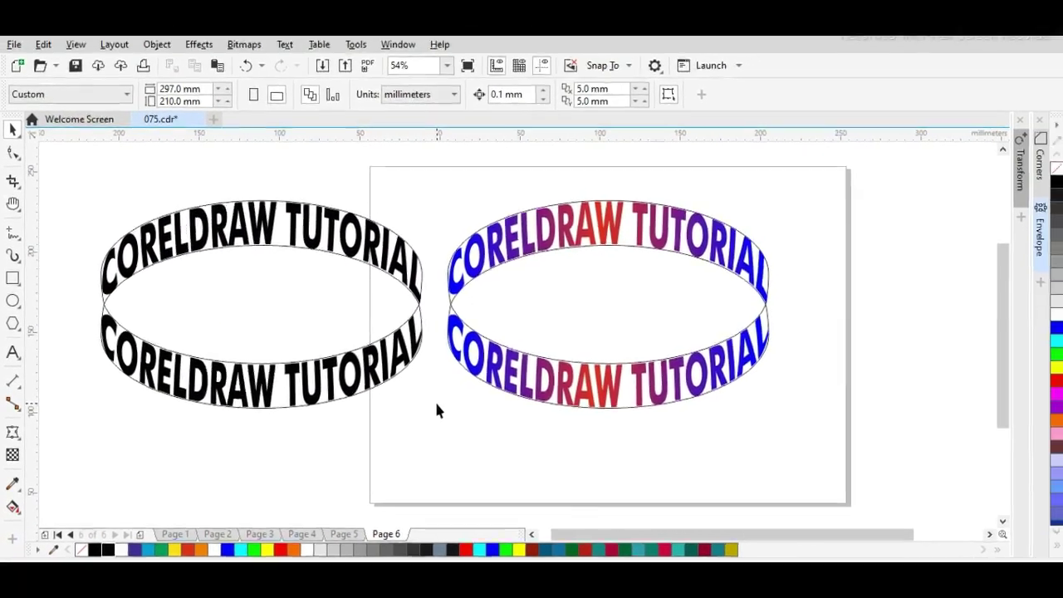
pyautogui.press('h')
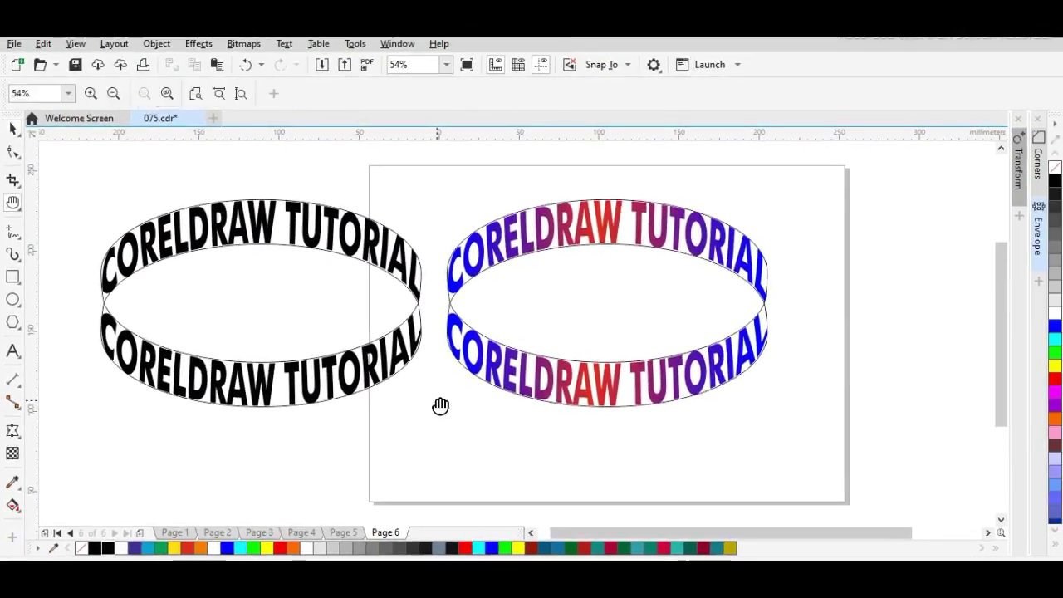
pyautogui.press('space')
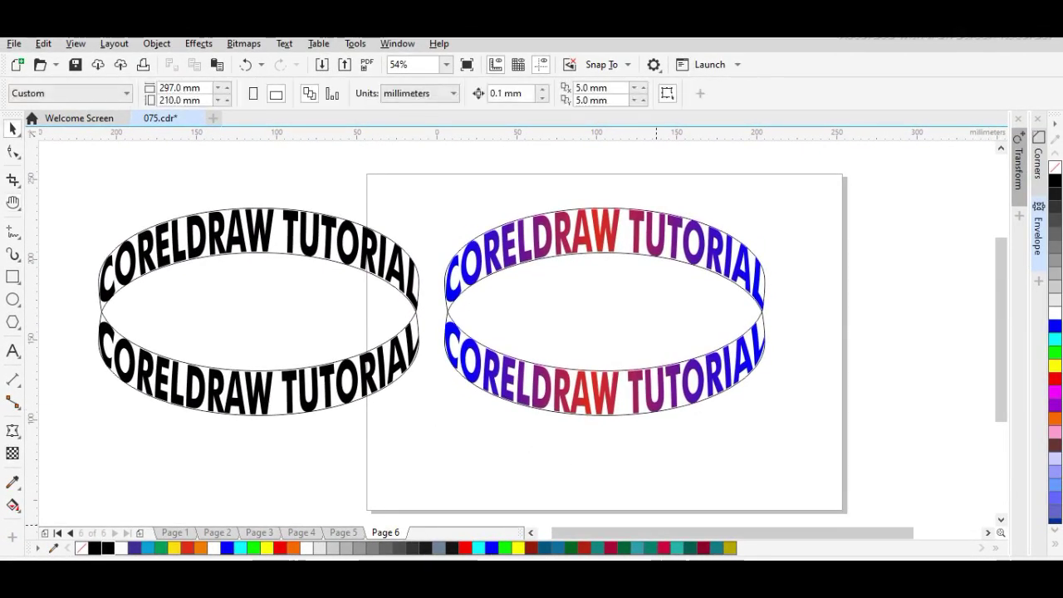